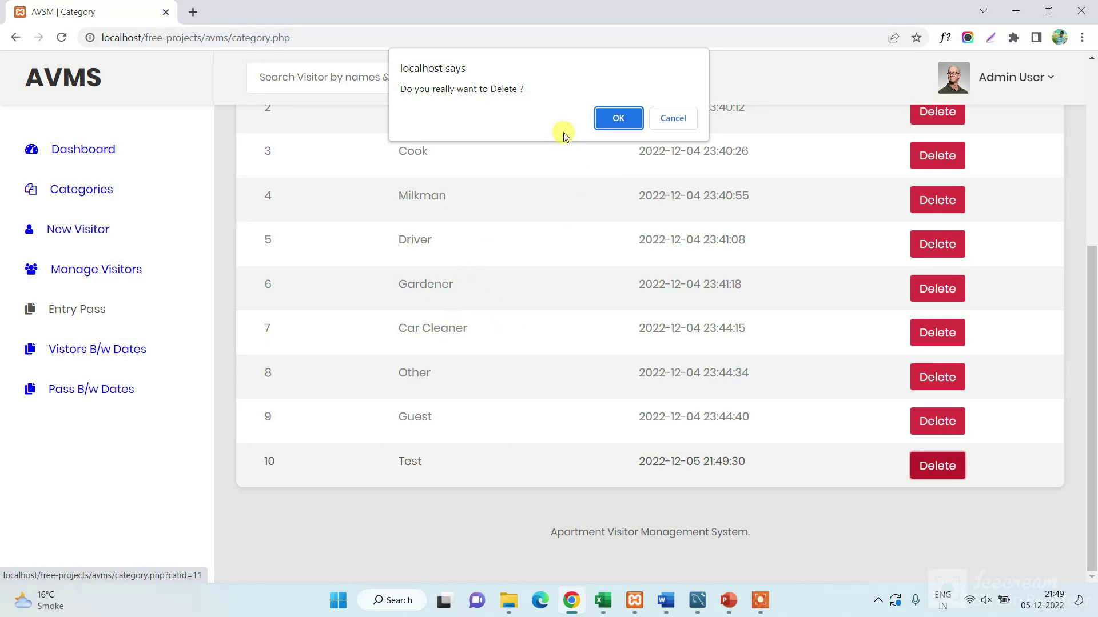
# Confirm the deletion of the Test category and dismiss the dialog that follows
pyautogui.moveTo(525, 89); pyautogui.dragTo(379, 87)
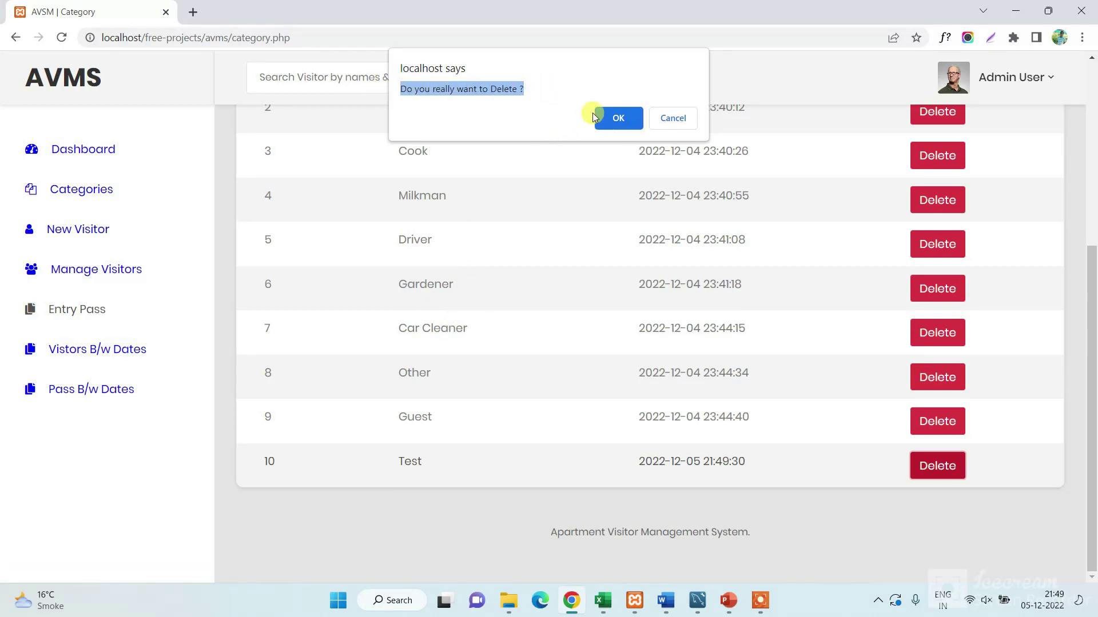
pyautogui.click(613, 118)
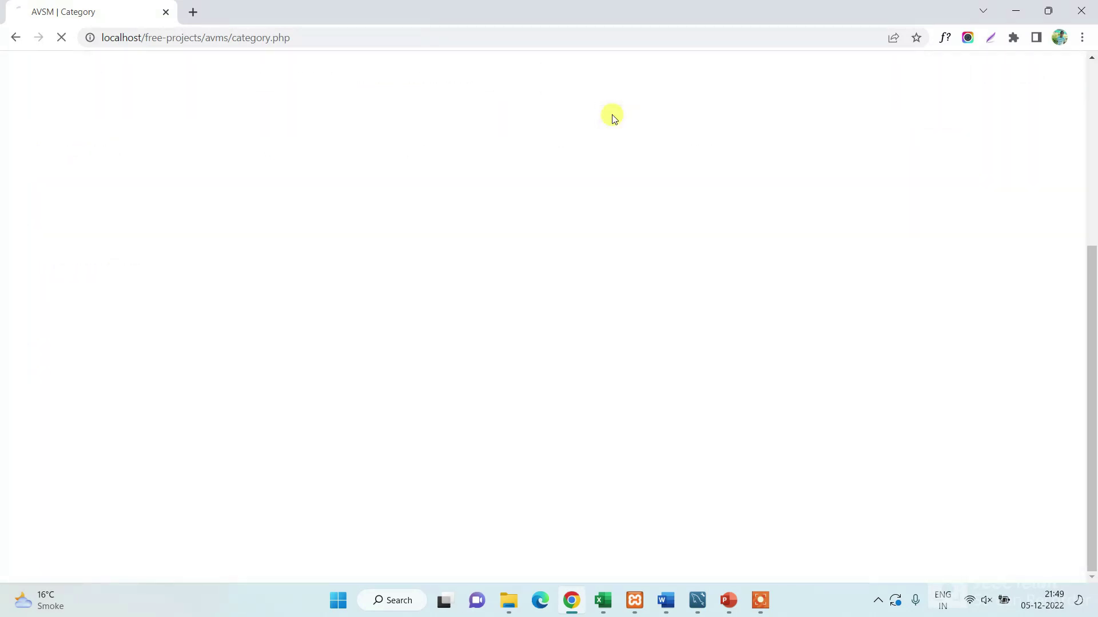
pyautogui.click(673, 118)
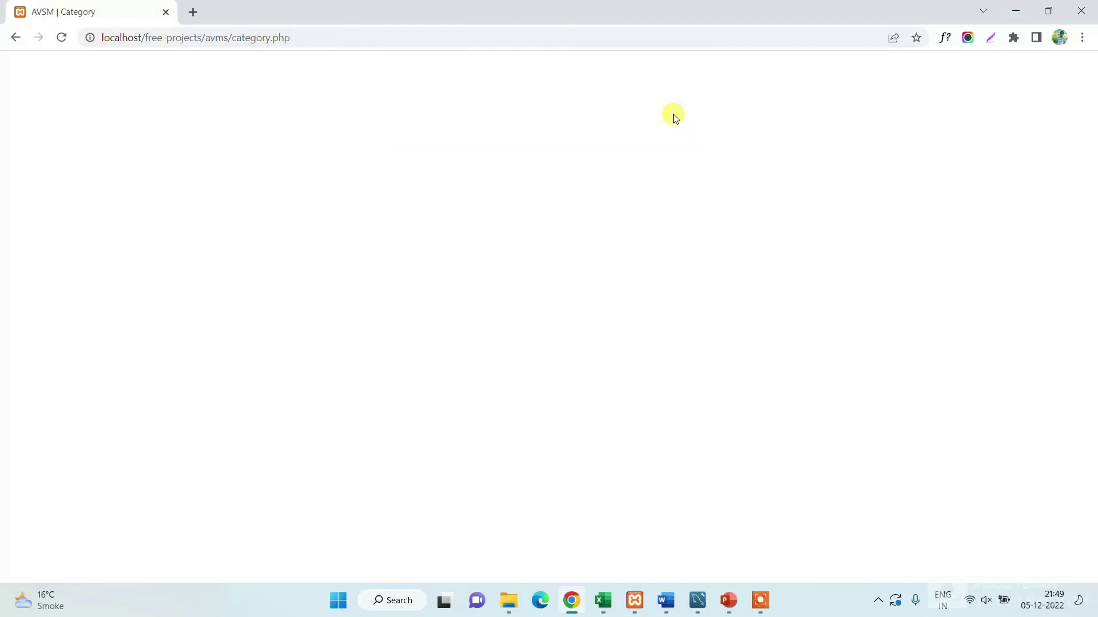
# Start a new visitor entry in the Gardener category, filling in the visitor's name, phone number, address NA and apartment number
pyautogui.click(87, 229)
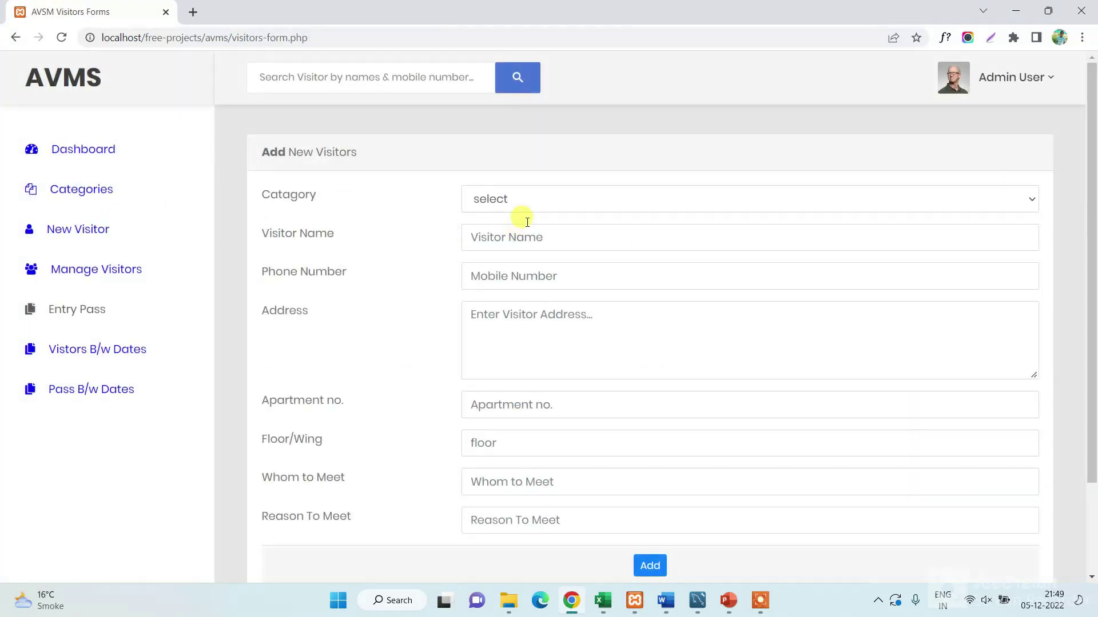
pyautogui.click(519, 205)
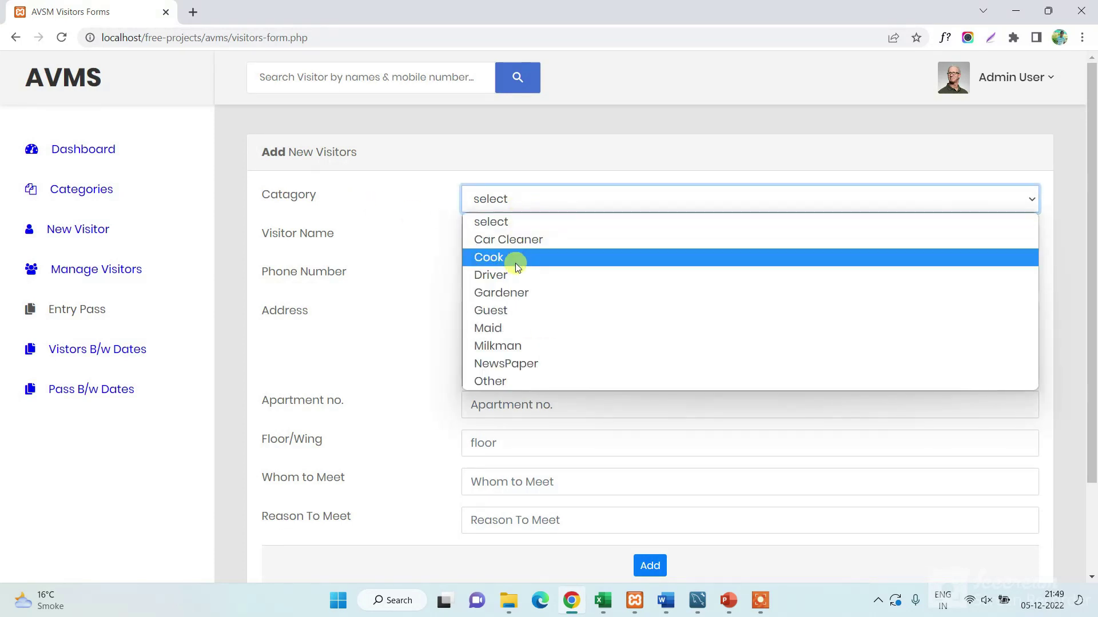
pyautogui.click(515, 294)
pyautogui.click(521, 240)
pyautogui.press('Tab')
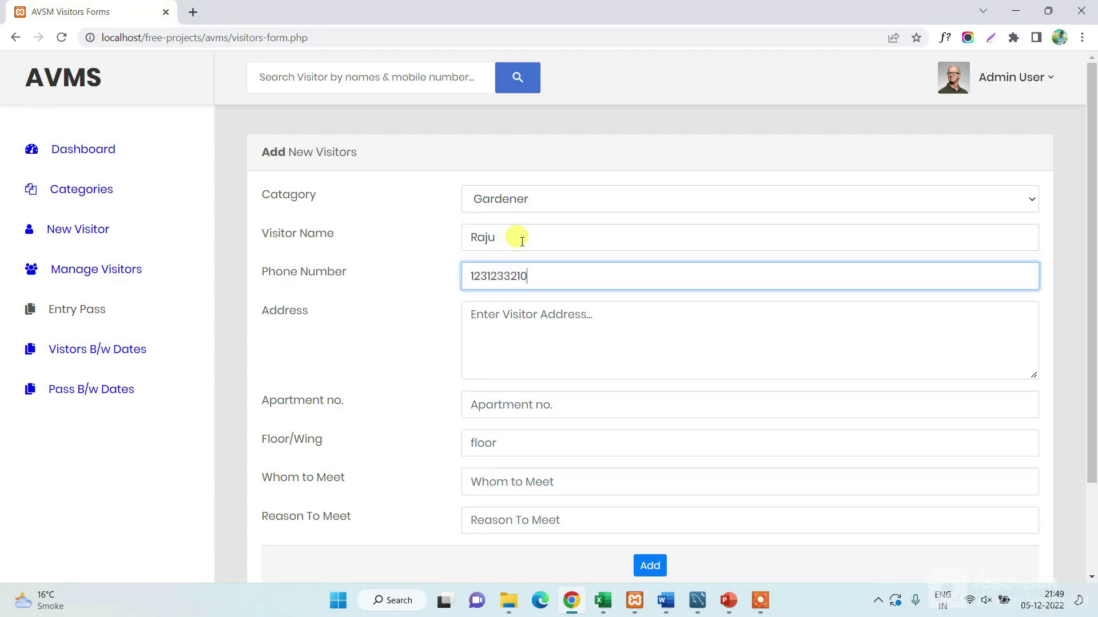
pyautogui.click(537, 335)
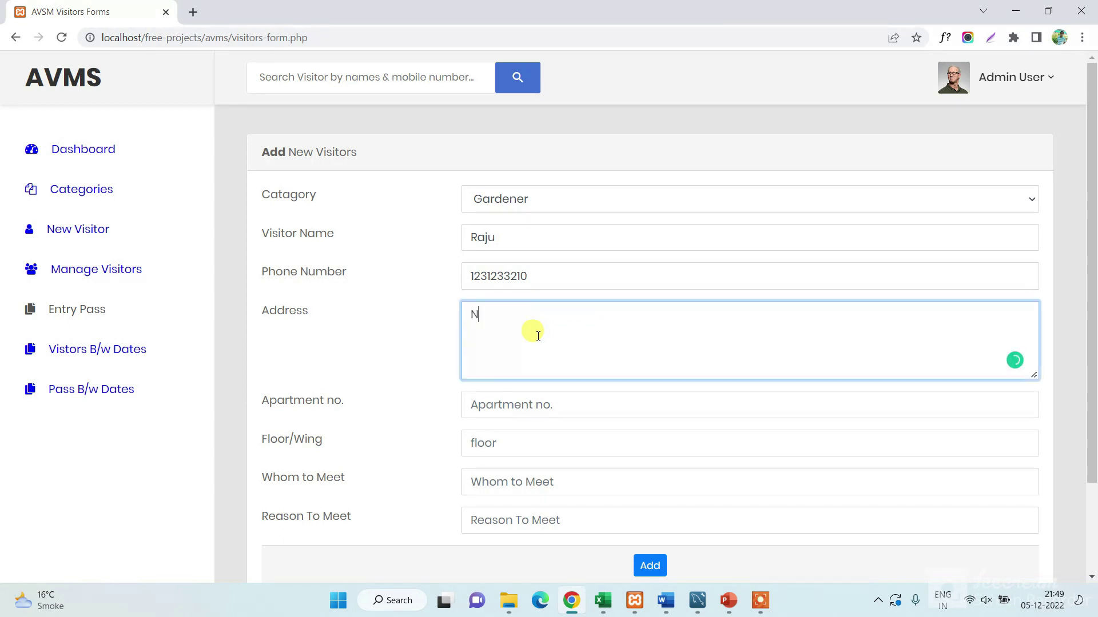
pyautogui.click(517, 400)
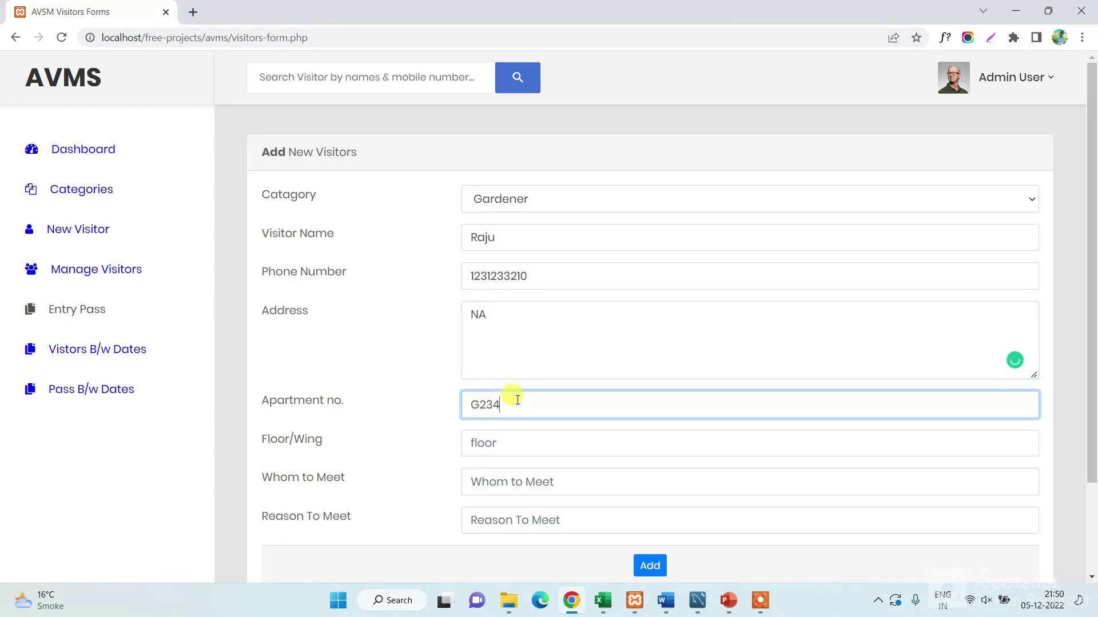
# Complete the visitor entry with floor 2, the host's name and reason "Plant gardening", and add the visitor
pyautogui.scroll(-1, 517, 400)
pyautogui.click(502, 379)
pyautogui.write('2')
pyautogui.click(511, 407)
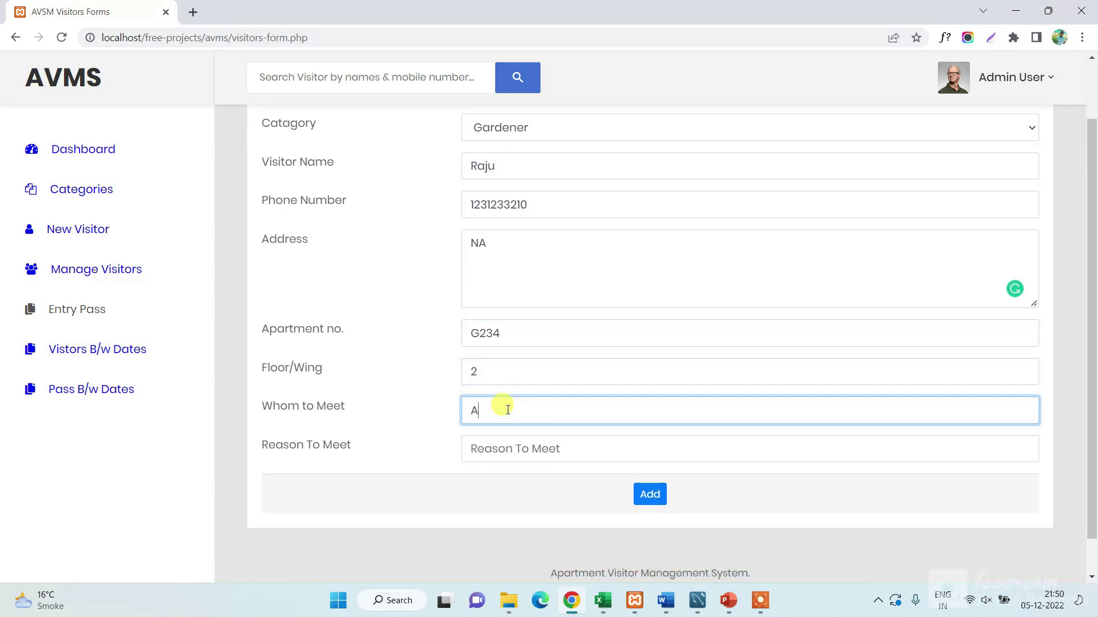
pyautogui.press('Tab')
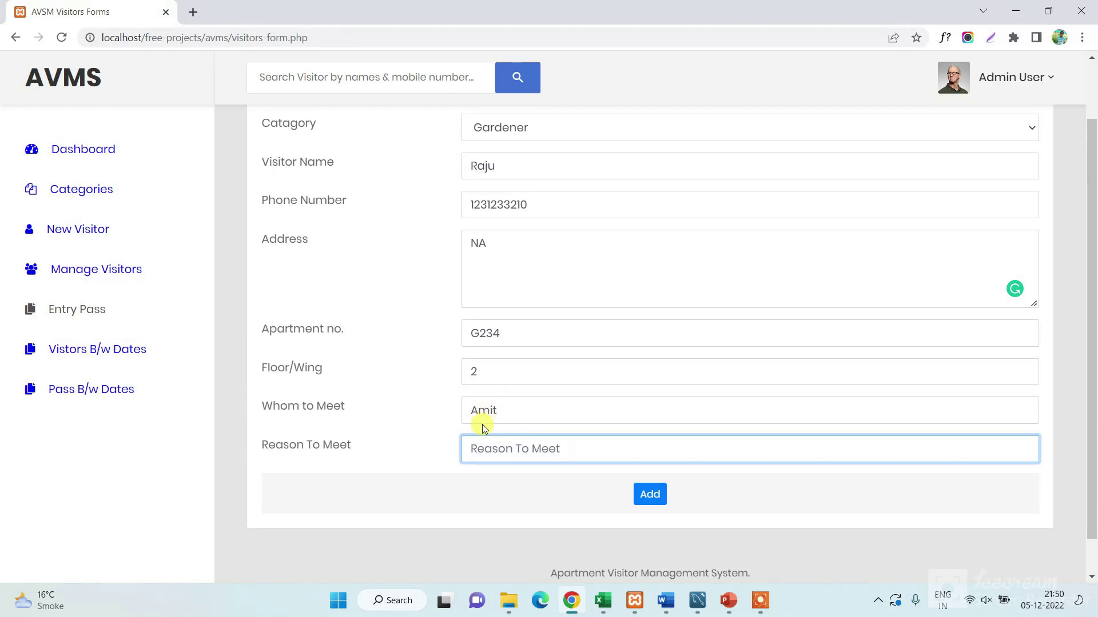
pyautogui.write('Plant gardening')
pyautogui.click(650, 493)
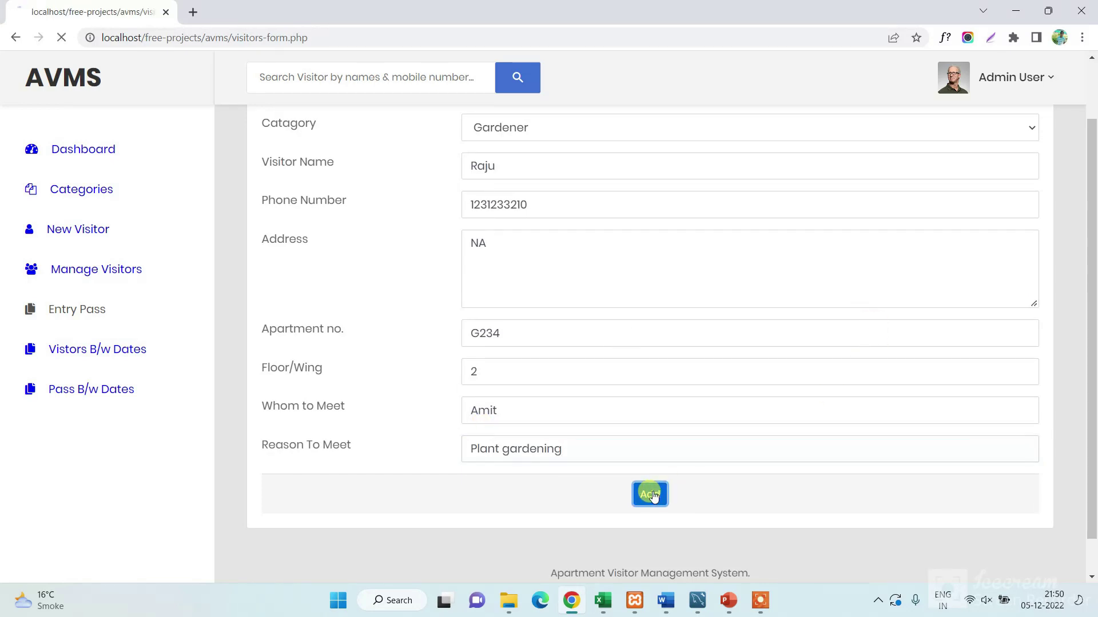
pyautogui.moveTo(556, 88); pyautogui.dragTo(385, 81)
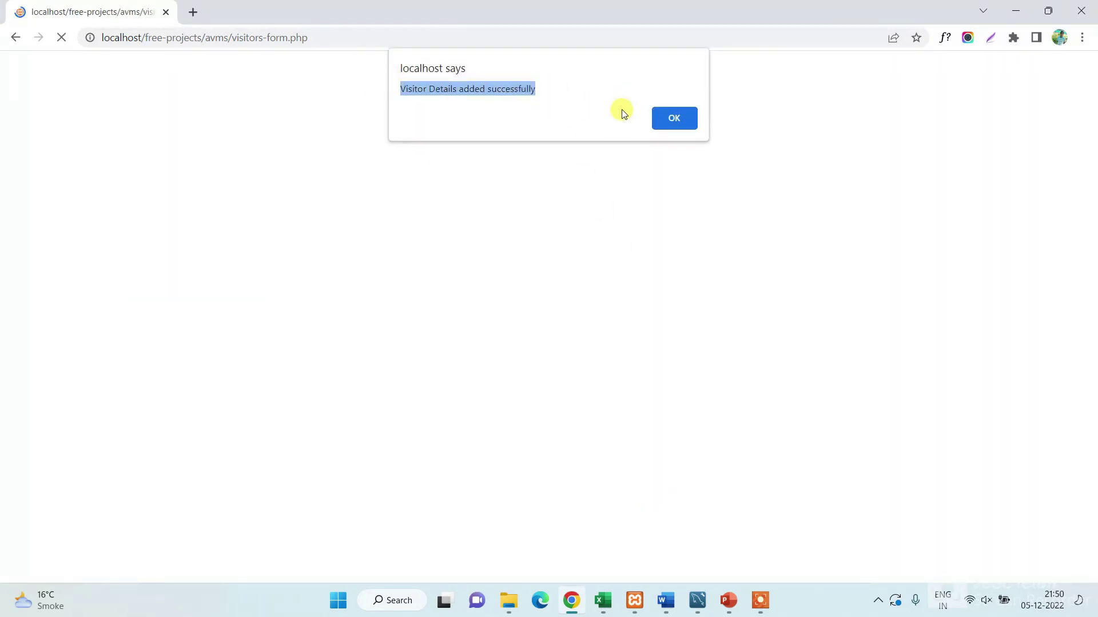
pyautogui.click(678, 121)
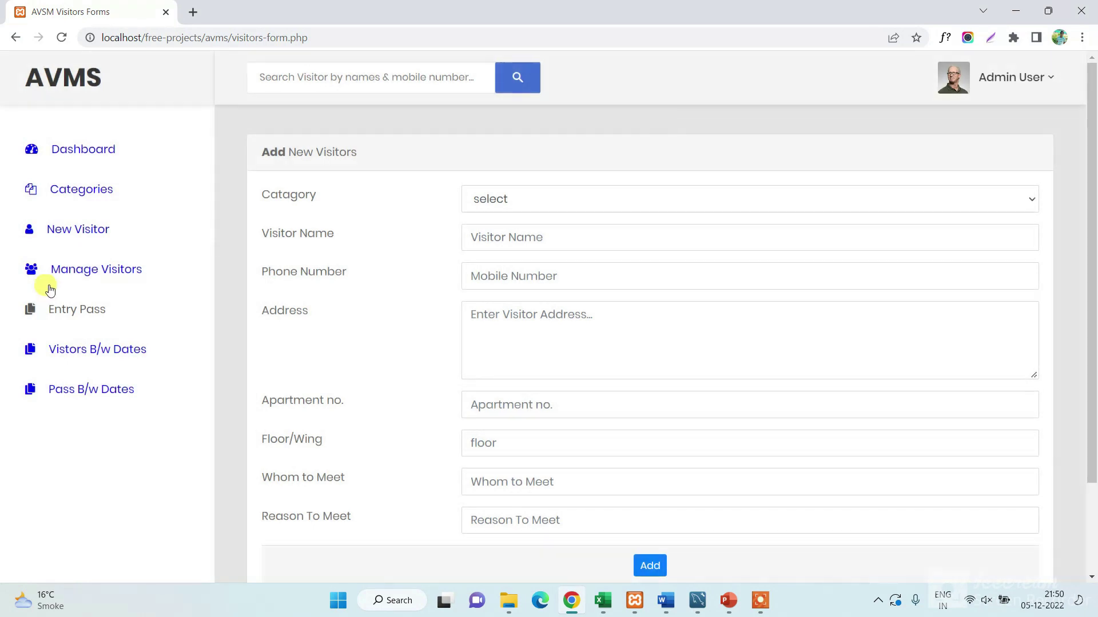
# Open the newly added gardener's details from the visitor list and check the visitor out with the outing remark "Out"
pyautogui.click(47, 270)
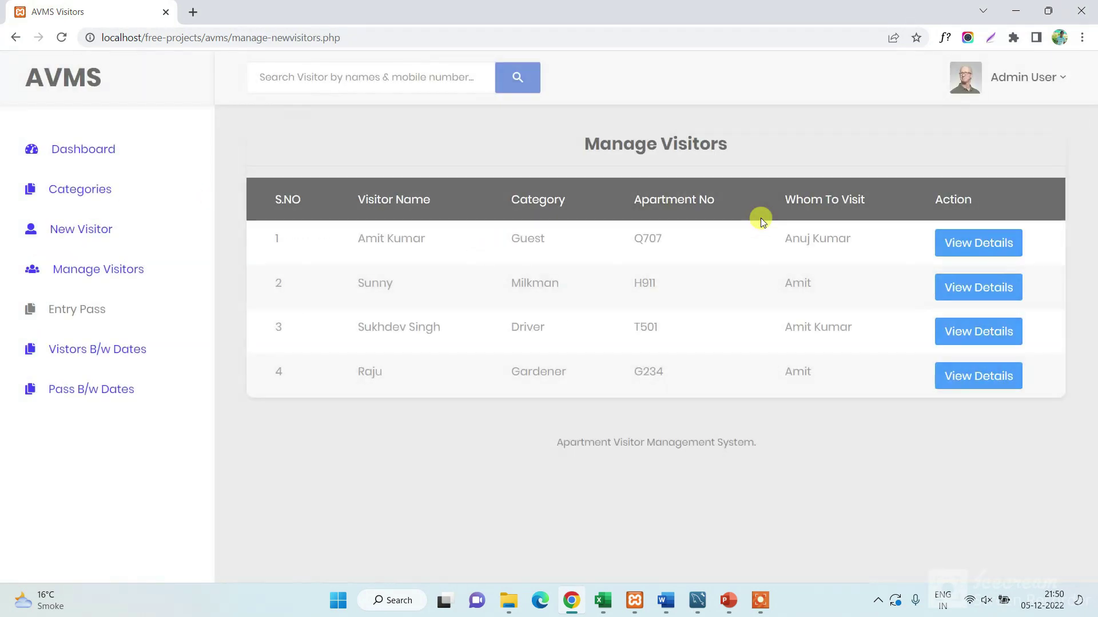
pyautogui.moveTo(351, 370); pyautogui.dragTo(912, 372)
pyautogui.click(971, 384)
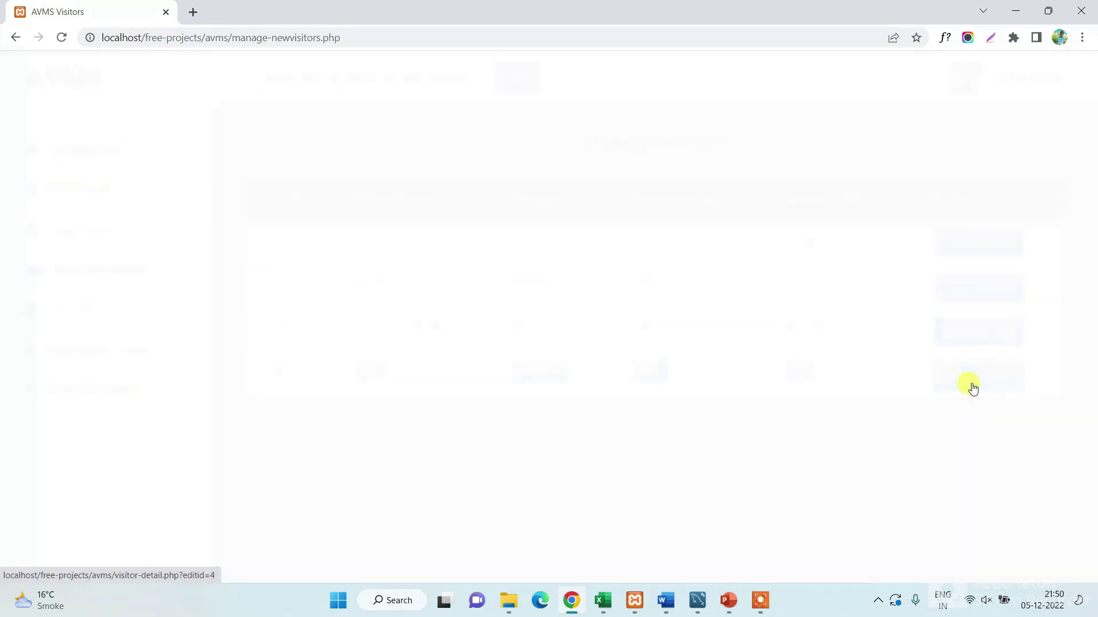
pyautogui.scroll(-3, 711, 251)
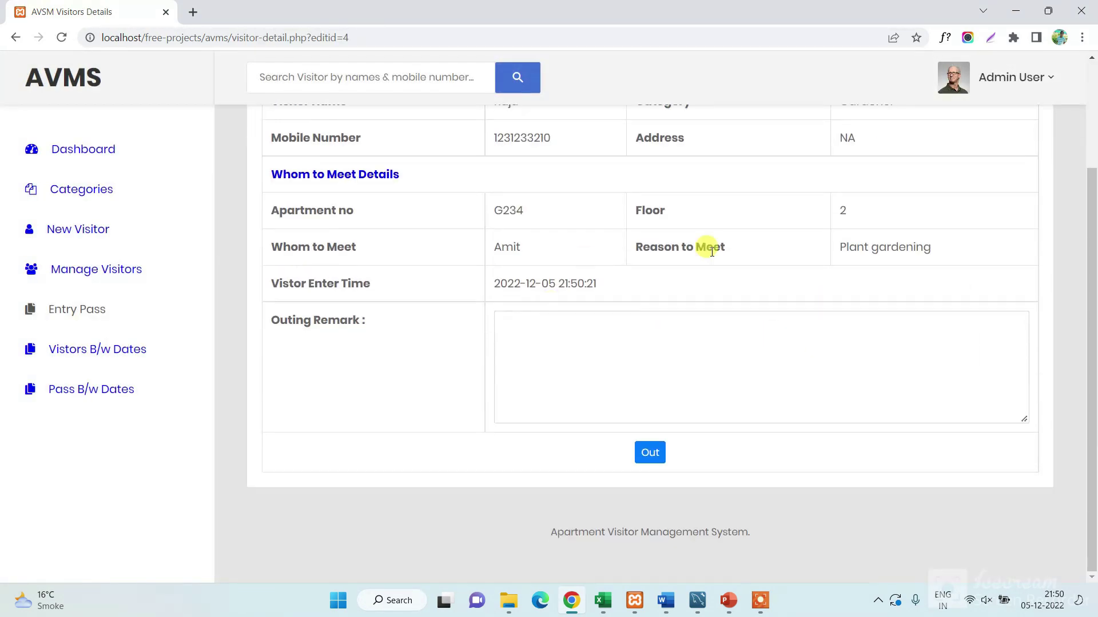
pyautogui.click(690, 342)
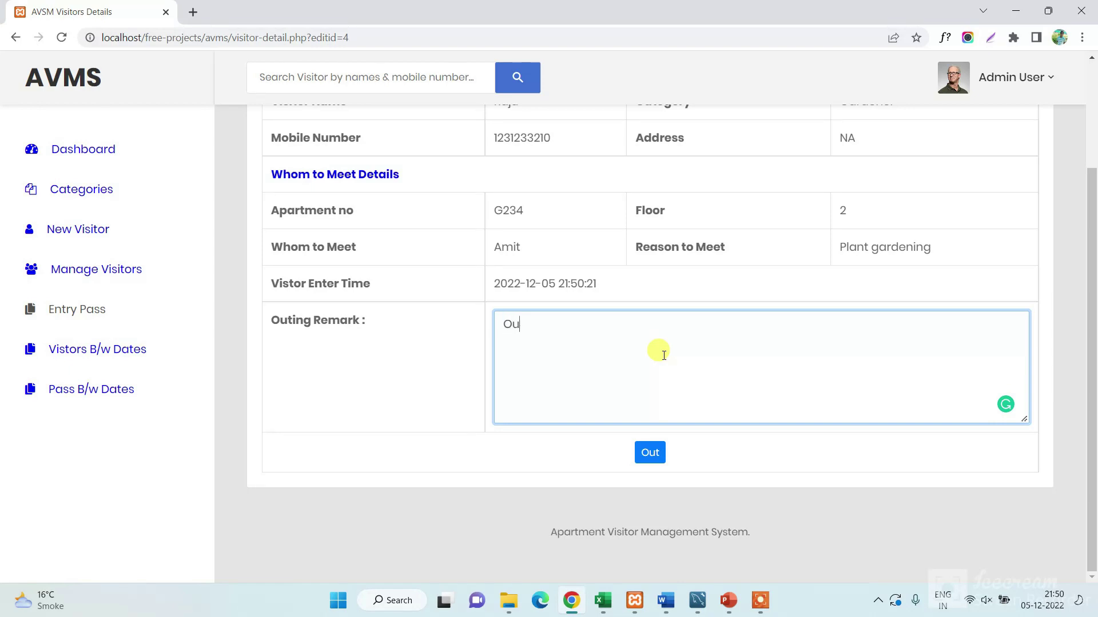
pyautogui.click(652, 454)
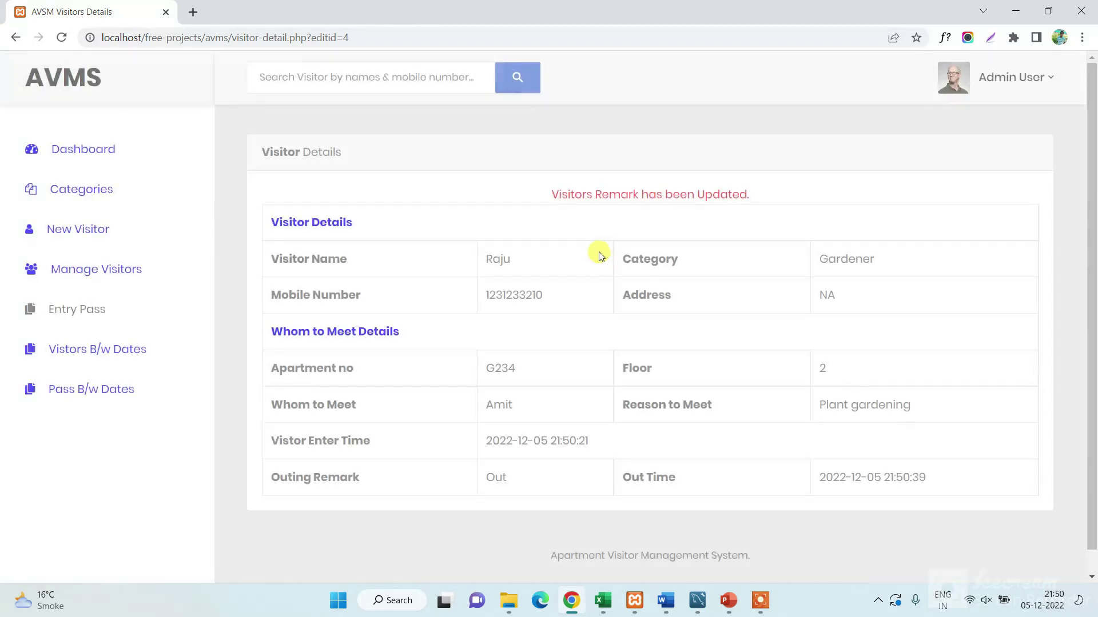
# Review the gardener's visitor details, host, visit reason, entry time, outing remark and out time, and return to the visitor list
pyautogui.moveTo(772, 195); pyautogui.dragTo(470, 192)
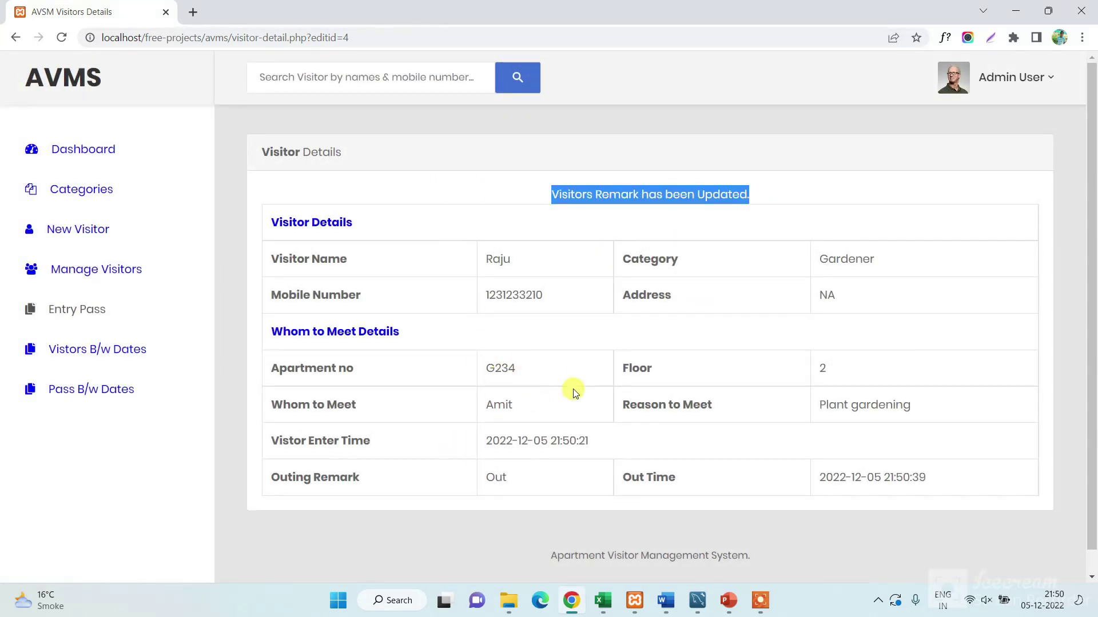
pyautogui.moveTo(905, 296); pyautogui.dragTo(250, 258)
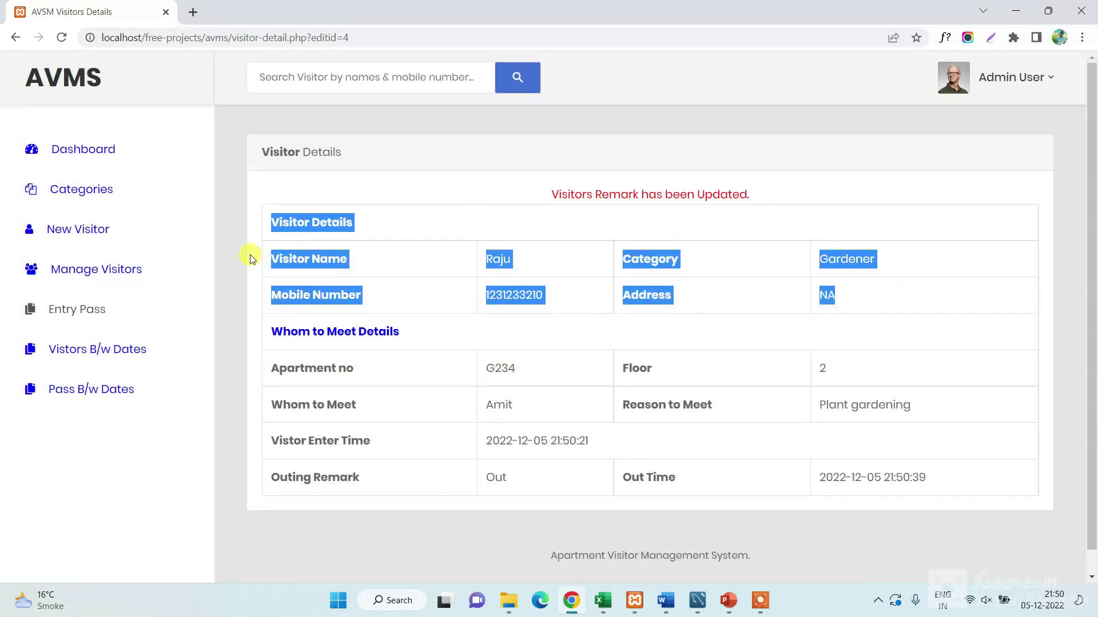
pyautogui.click(473, 382)
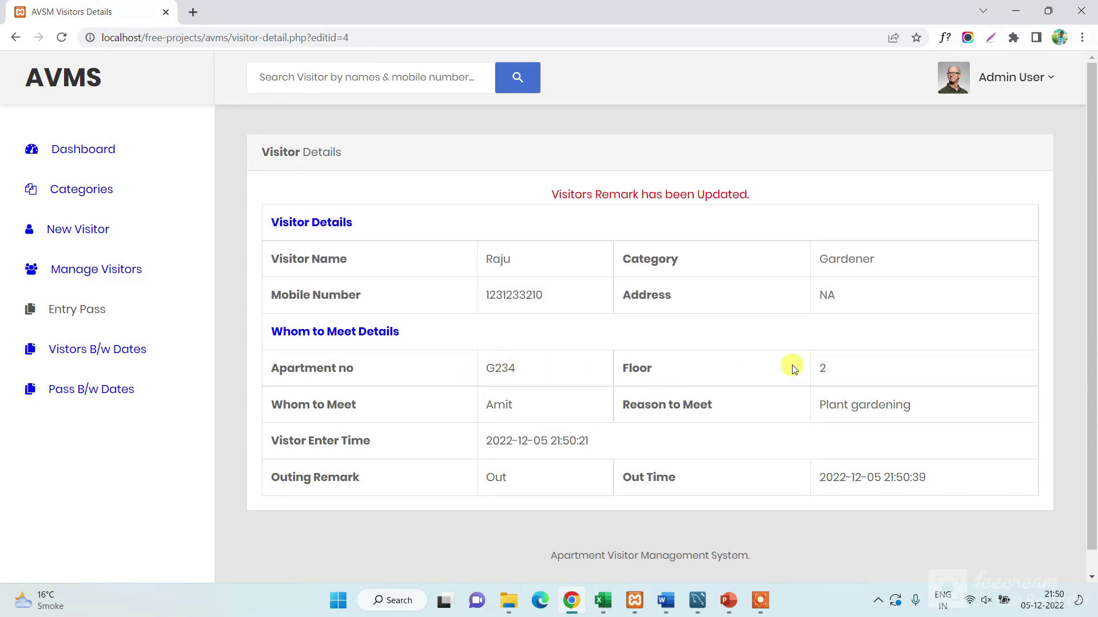
pyautogui.moveTo(520, 407); pyautogui.dragTo(461, 403)
pyautogui.moveTo(931, 404); pyautogui.dragTo(816, 411)
pyautogui.moveTo(642, 440); pyautogui.dragTo(455, 443)
pyautogui.moveTo(517, 477); pyautogui.dragTo(473, 478)
pyautogui.click(935, 477)
pyautogui.moveTo(929, 477); pyautogui.dragTo(835, 478)
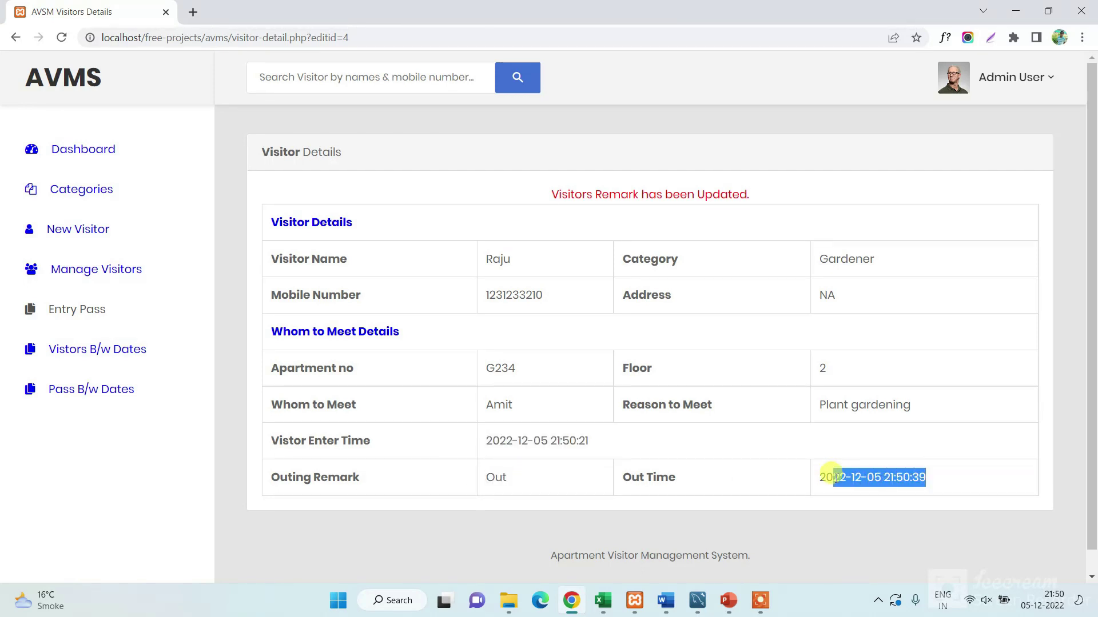
pyautogui.click(114, 269)
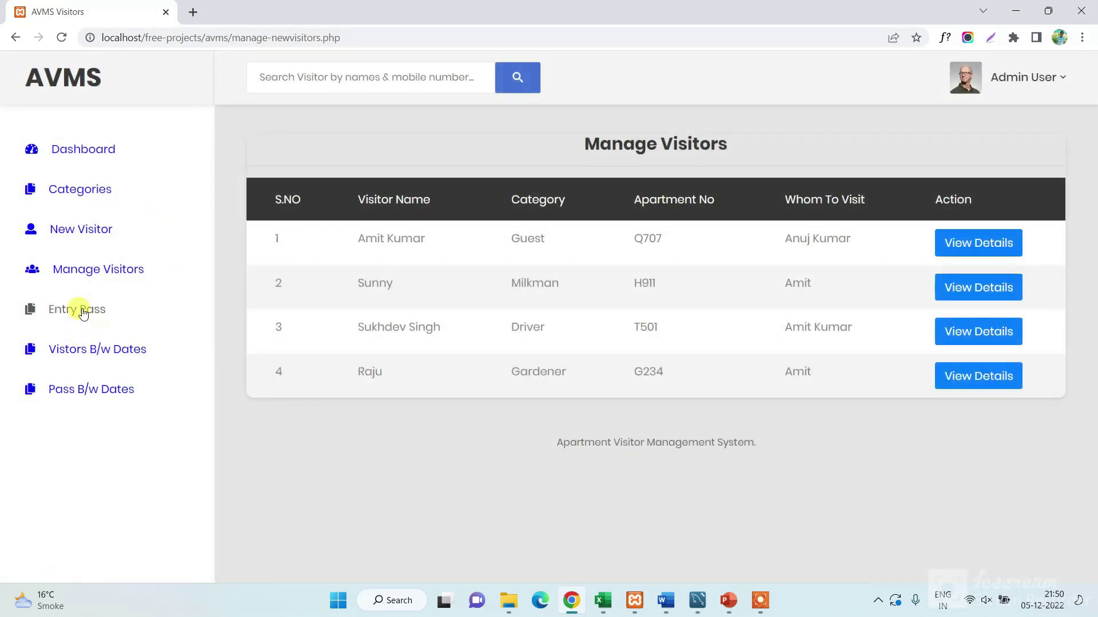
# Start a new entry pass in the Driver category with the visitor's name, phone number, address NA, apartment number and floor 10
pyautogui.click(83, 310)
pyautogui.click(77, 347)
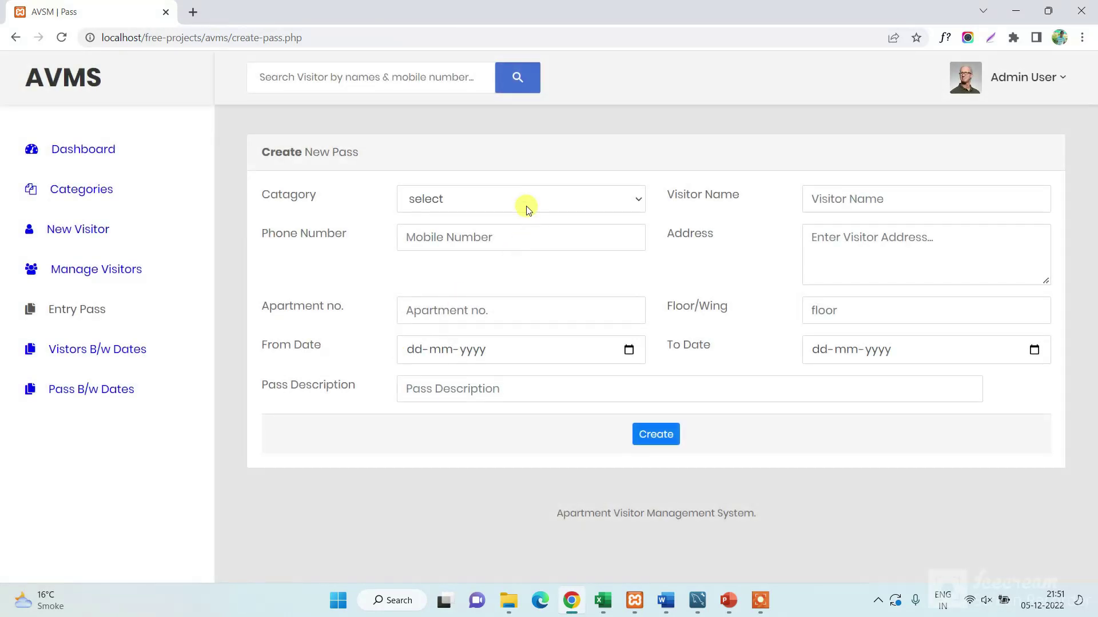
pyautogui.click(526, 206)
pyautogui.click(435, 275)
pyautogui.click(900, 187)
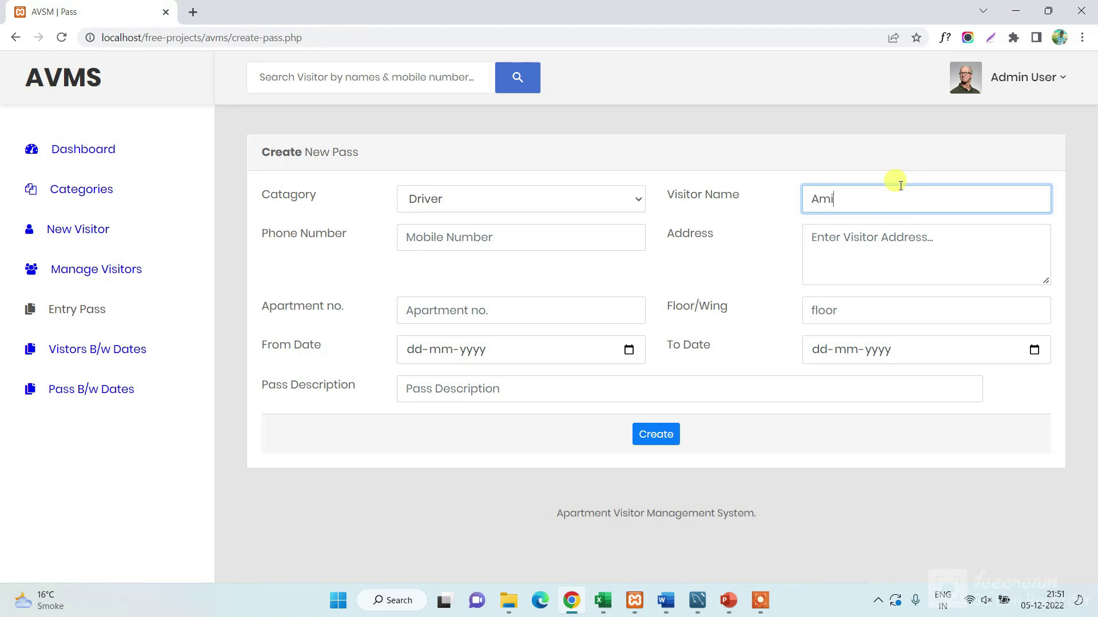
pyautogui.click(526, 238)
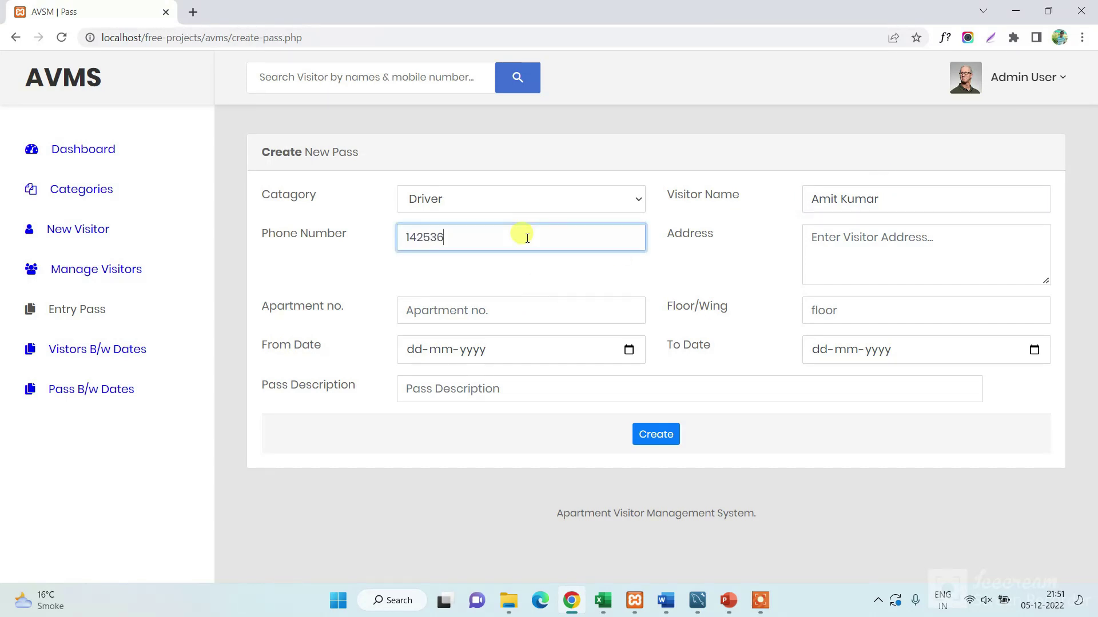
pyautogui.click(824, 243)
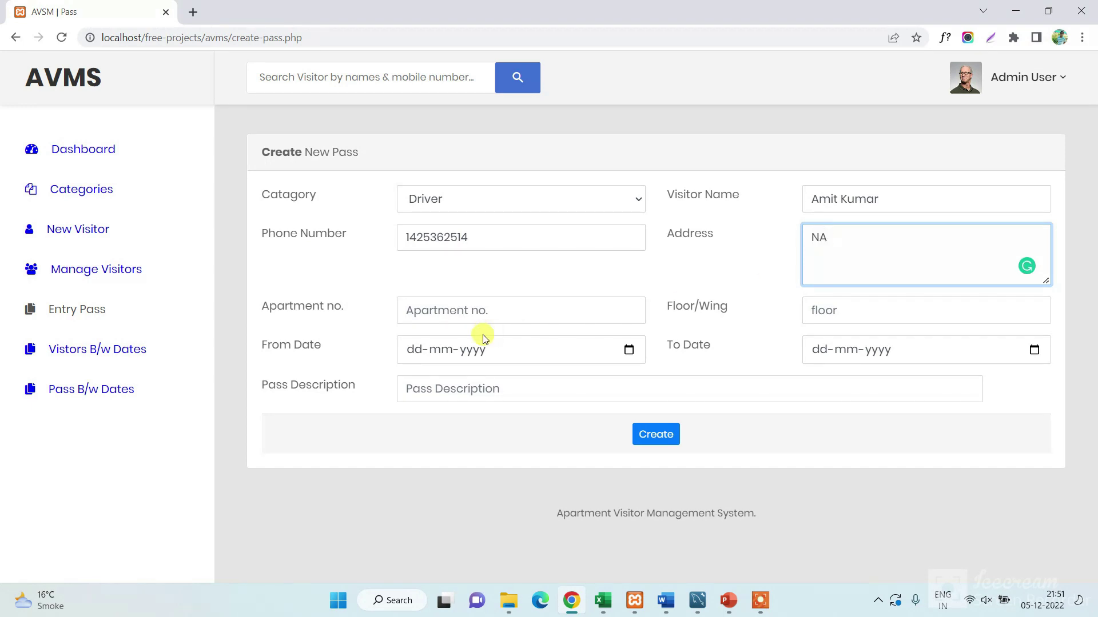
pyautogui.click(483, 318)
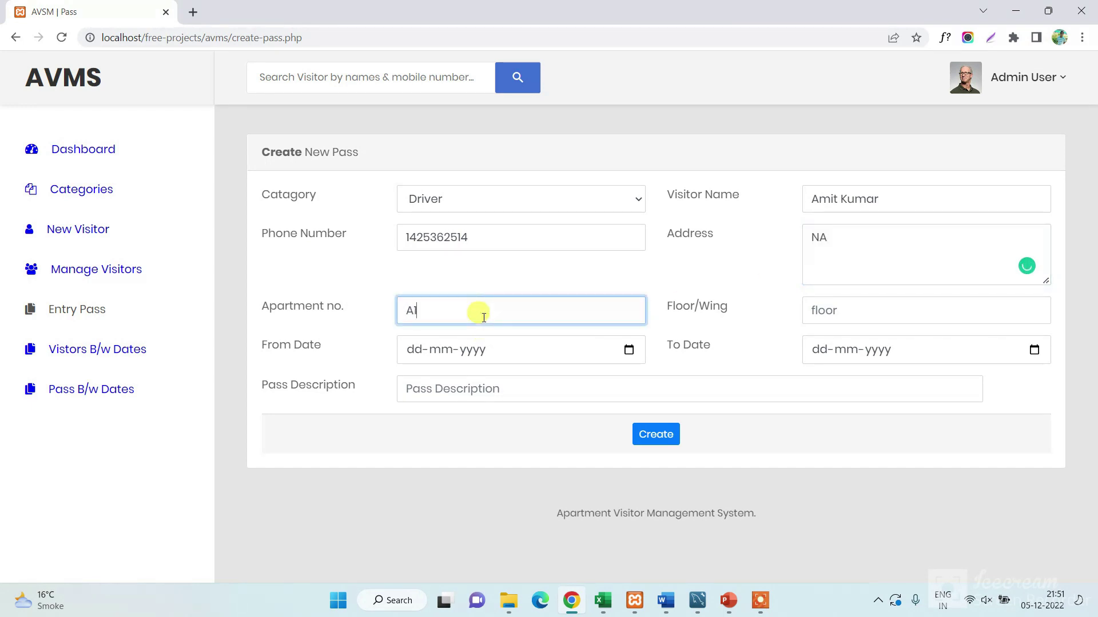
pyautogui.click(838, 309)
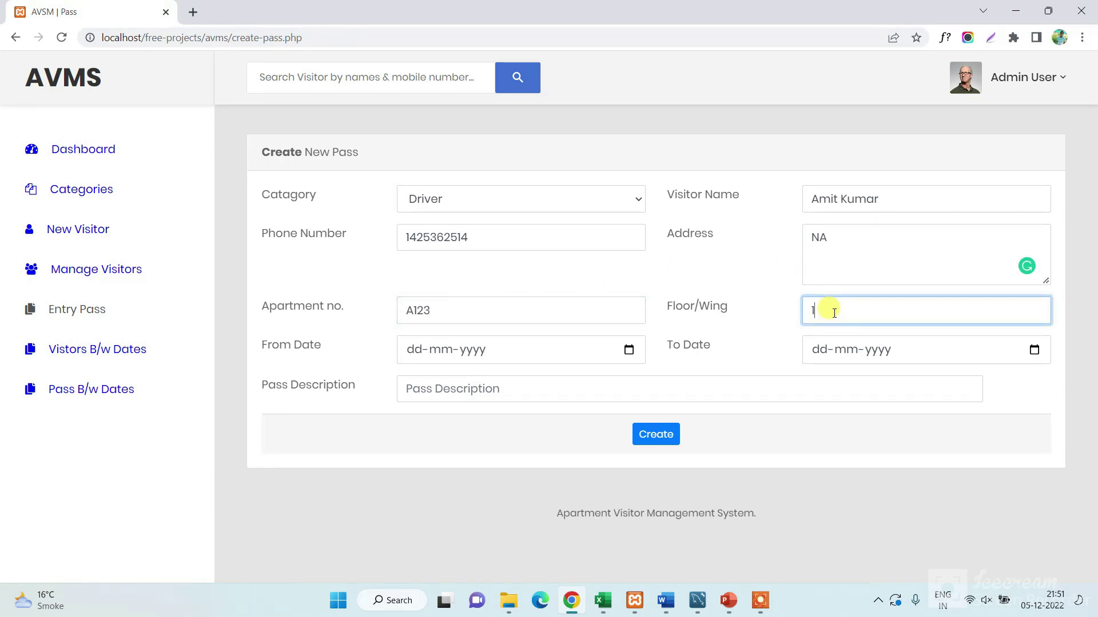
pyautogui.write('10')
# Set the pass validity from 10-12-2022 to 10-02-2023
pyautogui.click(628, 350)
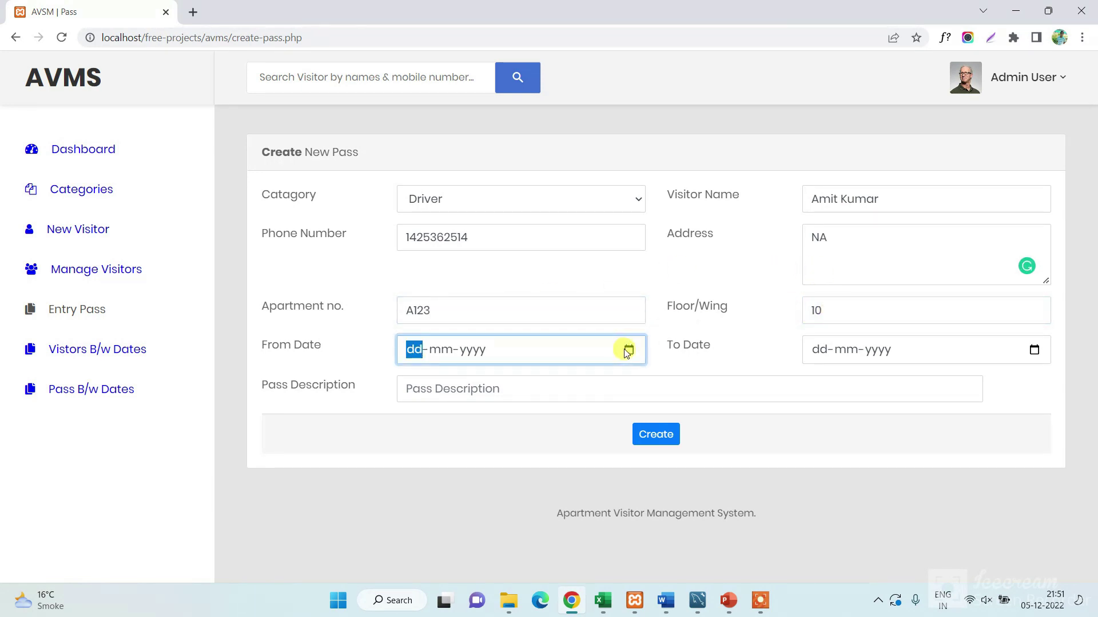
pyautogui.click(535, 447)
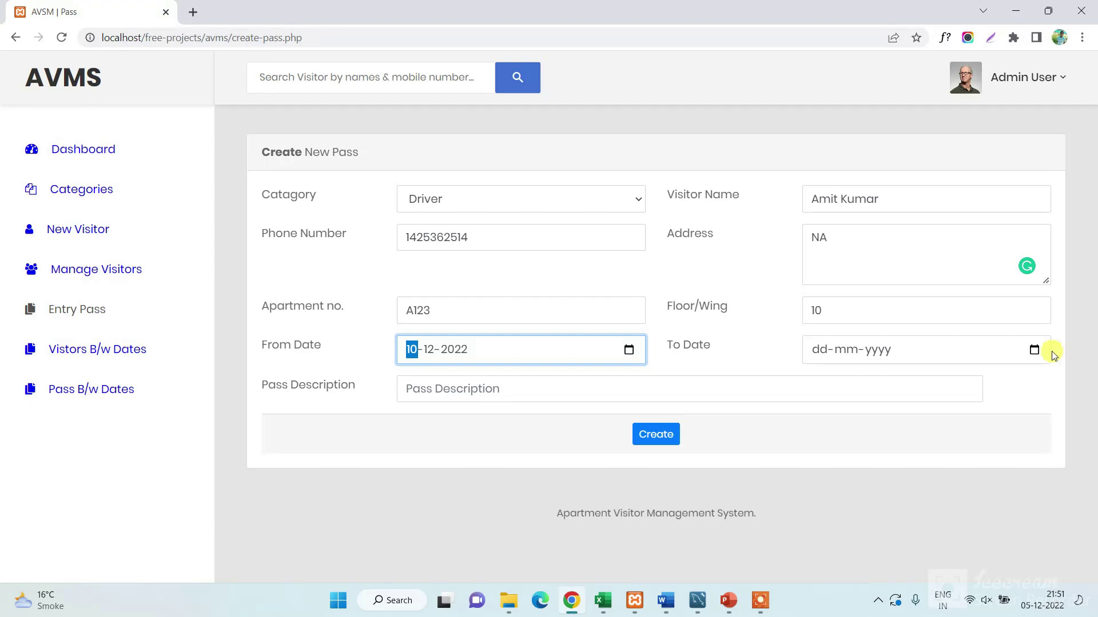
pyautogui.click(1033, 350)
pyautogui.click(940, 380)
pyautogui.click(940, 381)
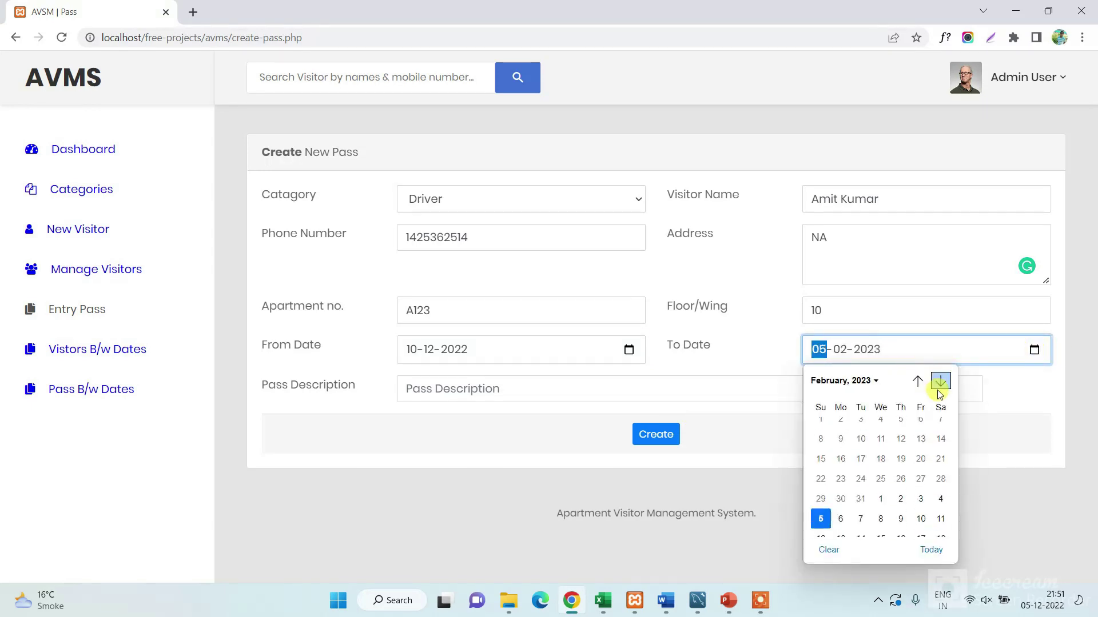
pyautogui.click(920, 446)
# Fill in a pass description for the car driver and create the pass
pyautogui.click(527, 386)
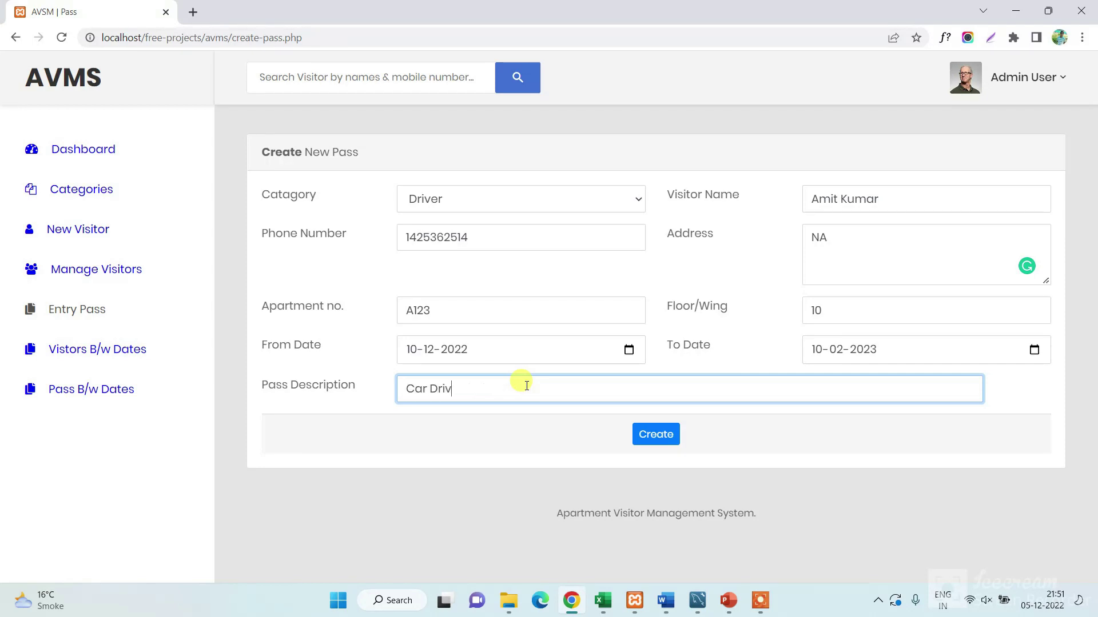
pyautogui.click(657, 431)
pyautogui.click(696, 124)
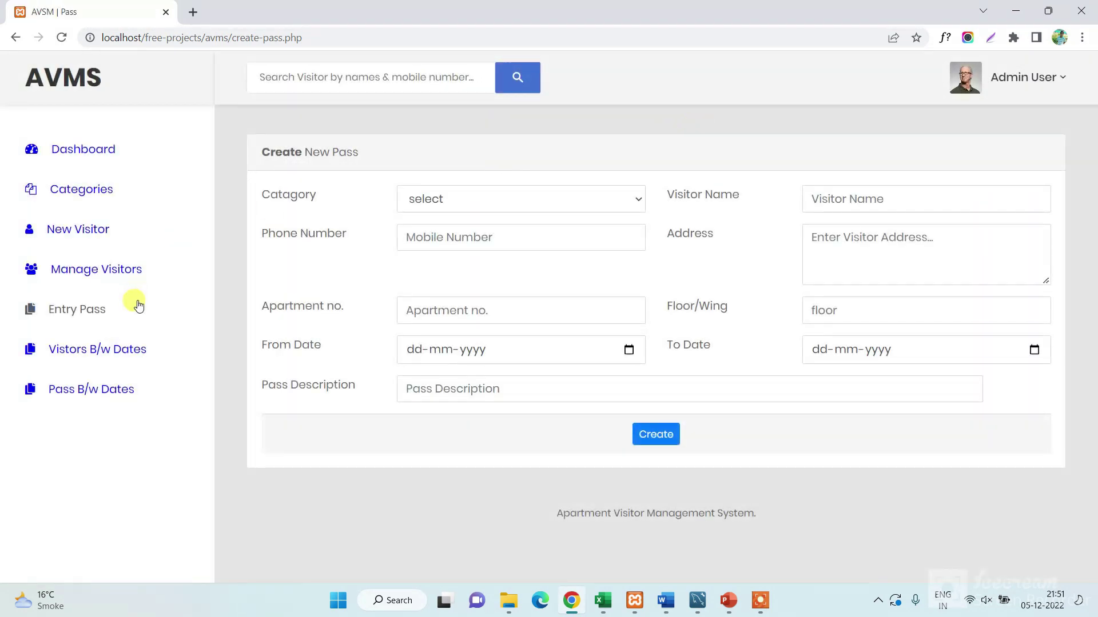
# Open the Manage Passes list to view the existing entry passes
pyautogui.click(106, 308)
pyautogui.click(93, 382)
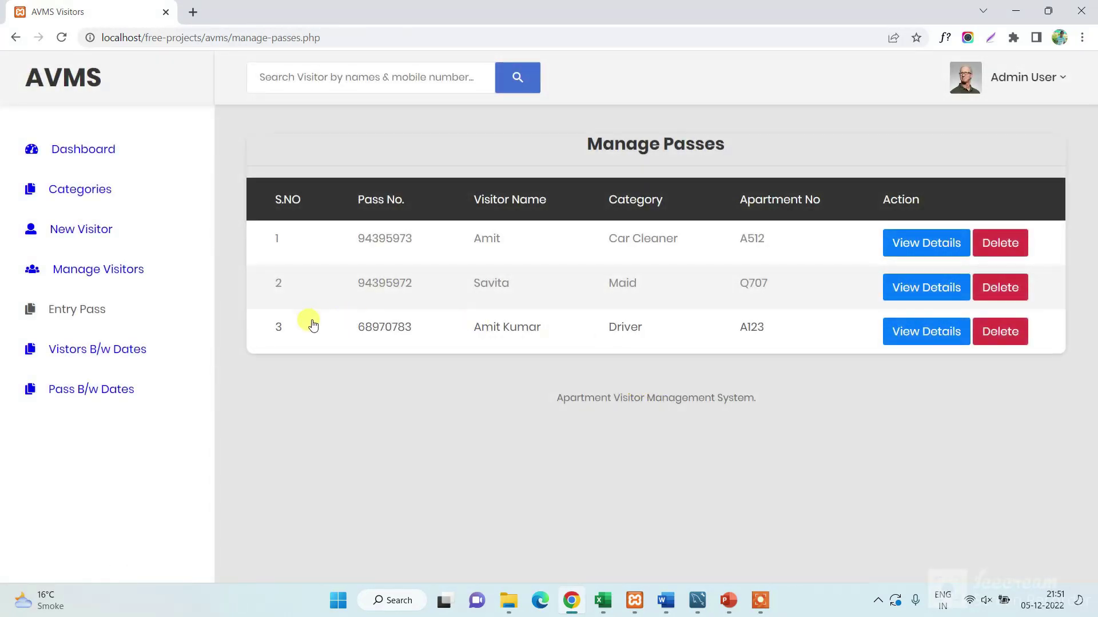
# Open the details of the Driver category's entry pass and review its pass number
pyautogui.moveTo(313, 325); pyautogui.dragTo(765, 357)
pyautogui.click(898, 332)
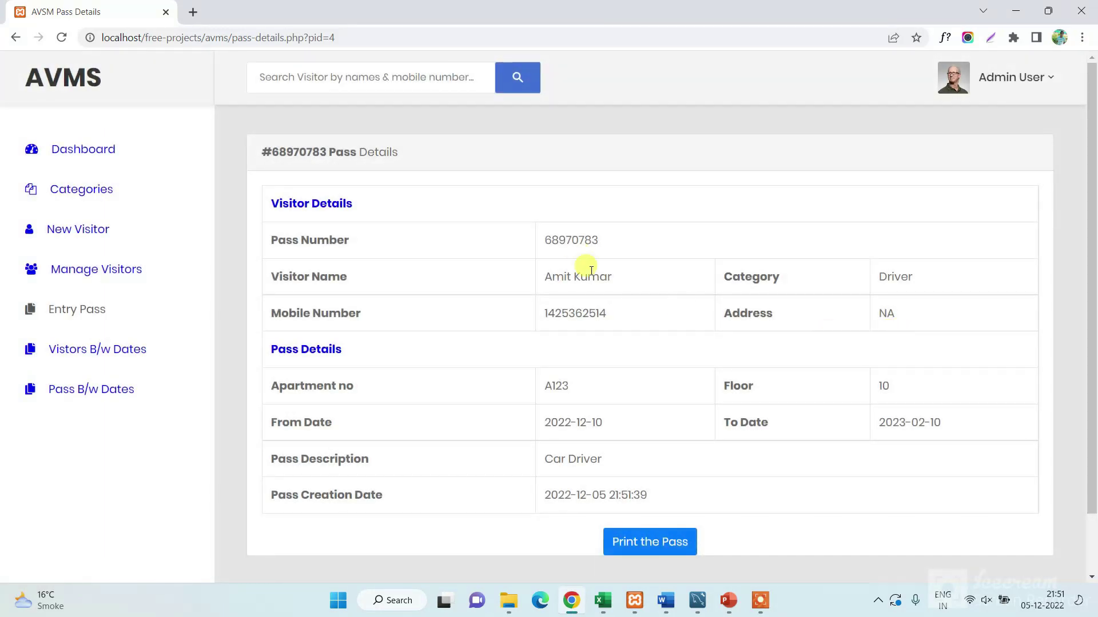
pyautogui.doubleClick(572, 235)
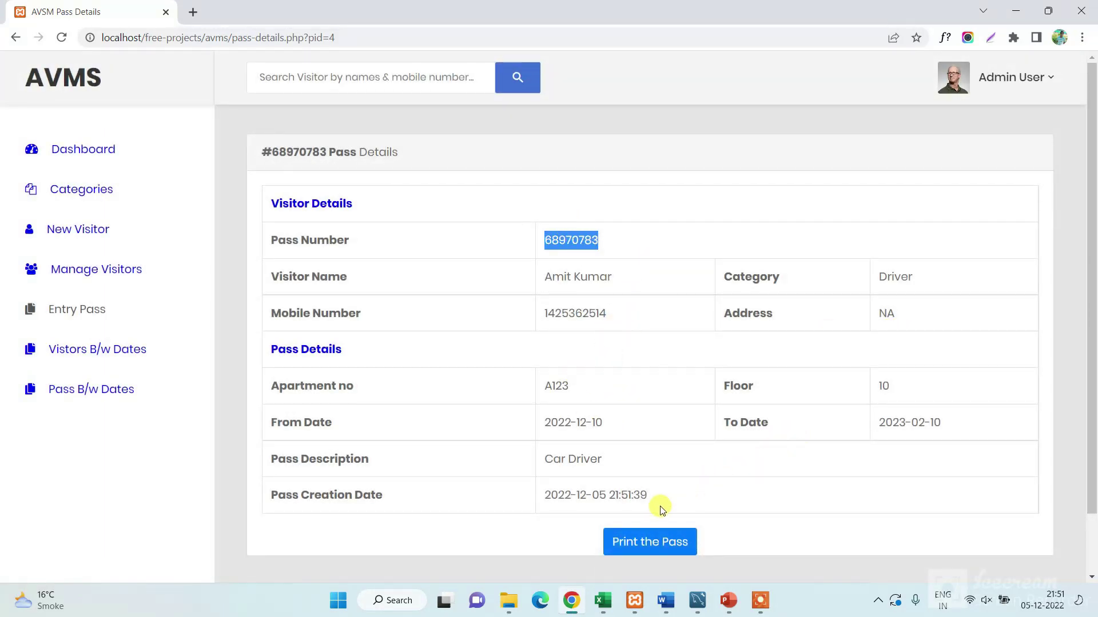
# Preview the printout of the Driver pass in an enlarged print window and close it without printing
pyautogui.click(670, 547)
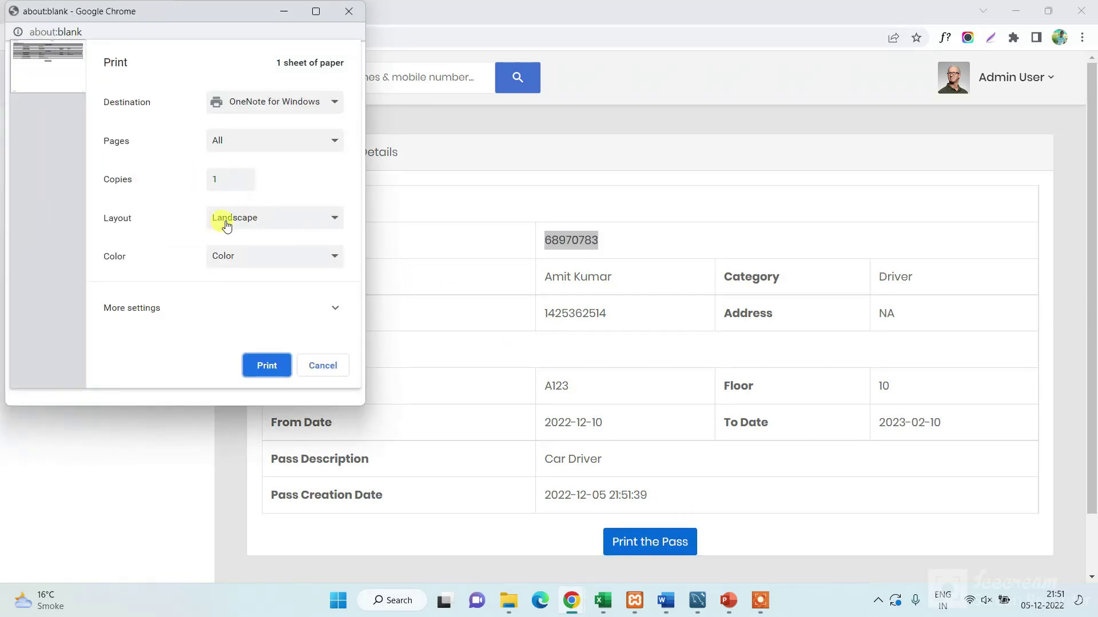
pyautogui.click(316, 12)
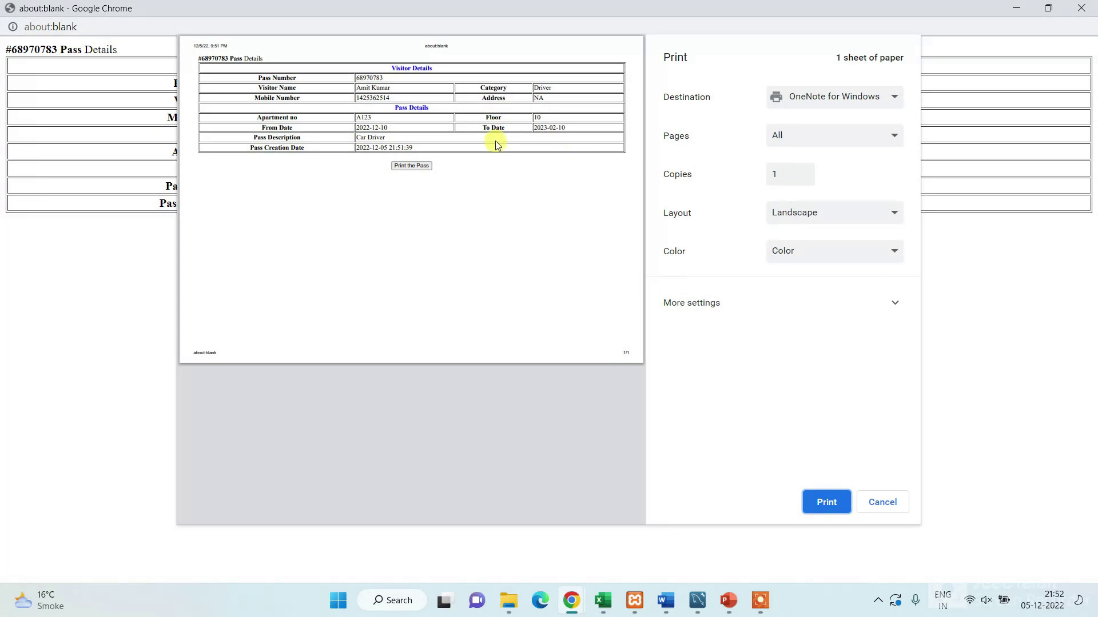
pyautogui.click(838, 509)
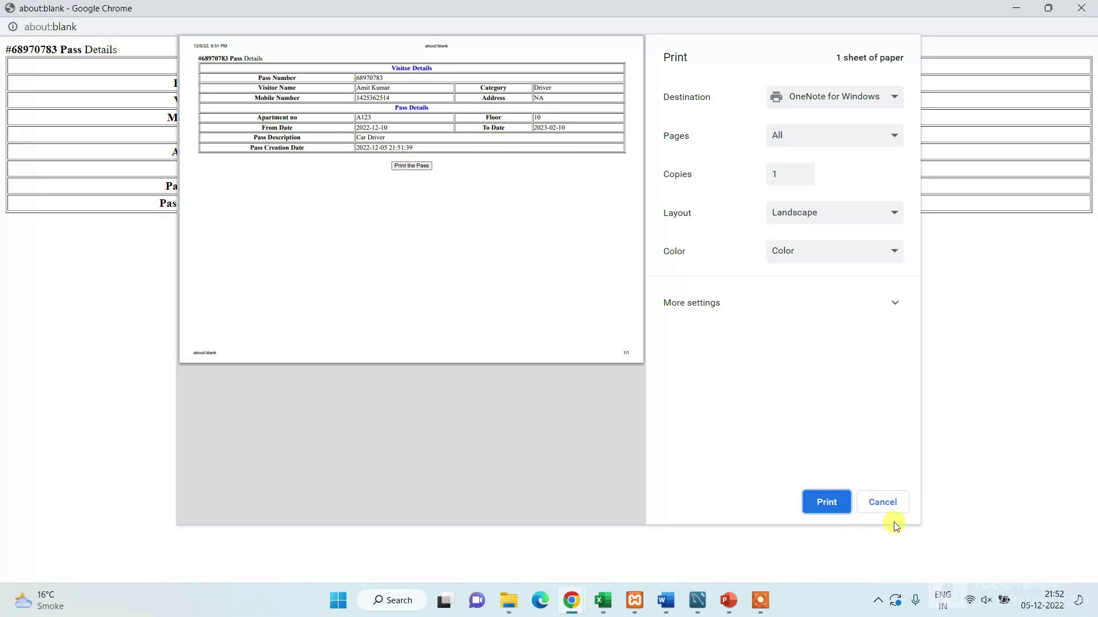
pyautogui.click(880, 506)
pyautogui.click(1089, 7)
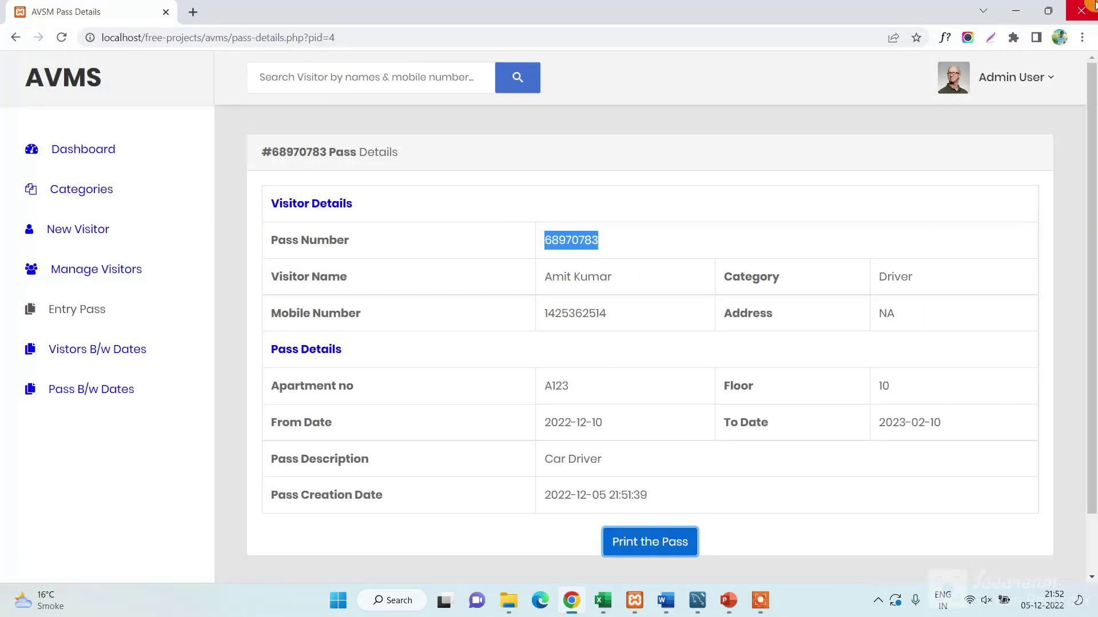
# Generate the visitors report from 01-12-2022 to 05-12-2022 and review the Gardener visitor's details
pyautogui.click(132, 345)
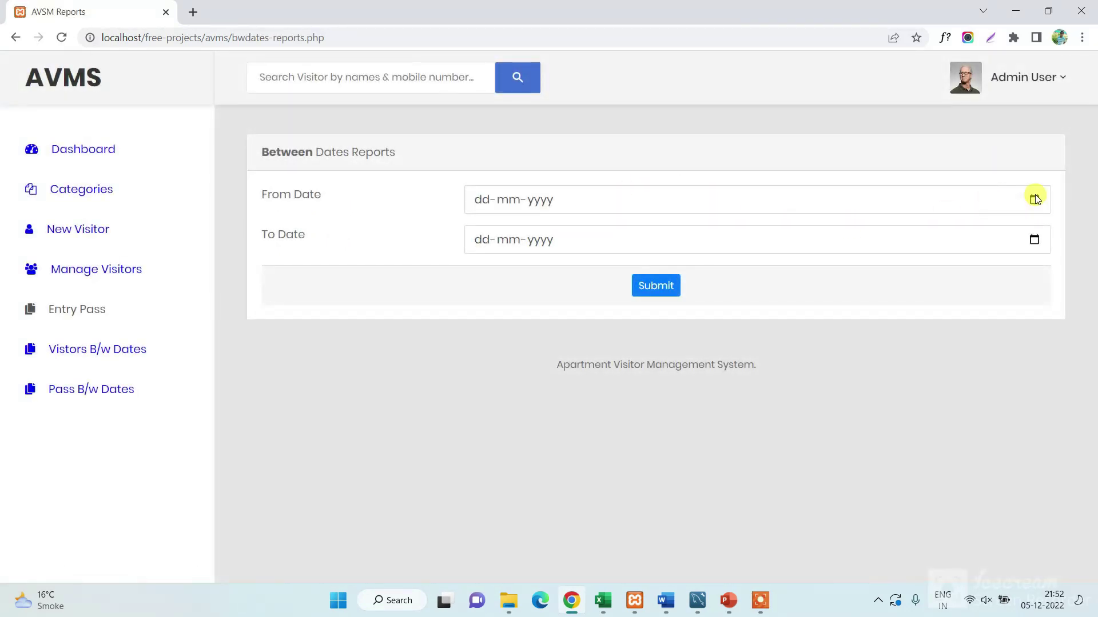
pyautogui.click(1035, 199)
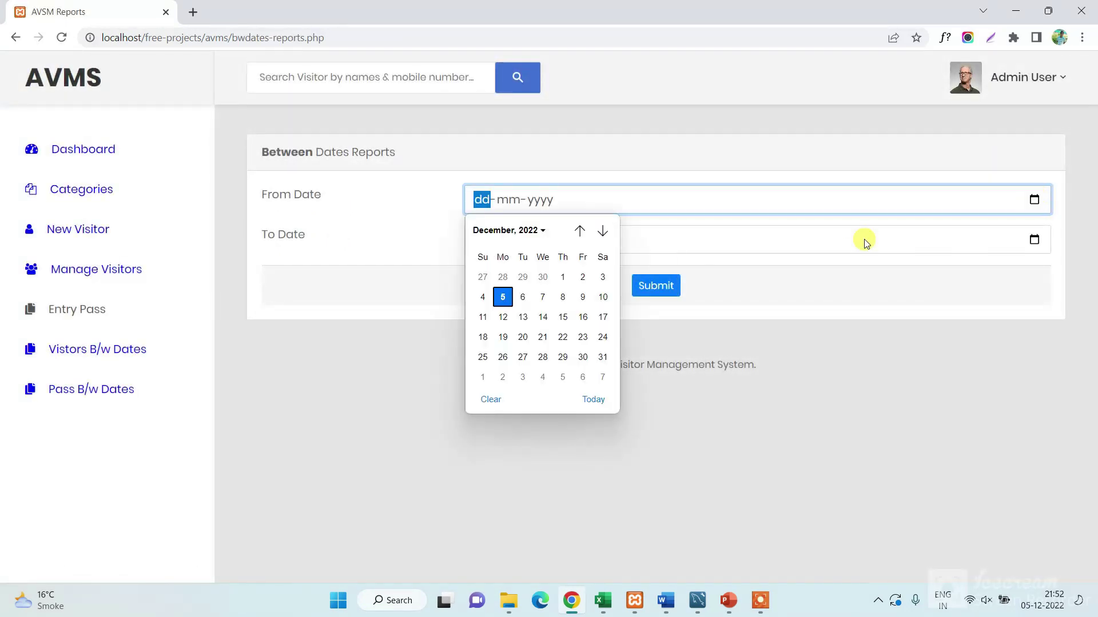
pyautogui.click(563, 278)
pyautogui.click(1034, 239)
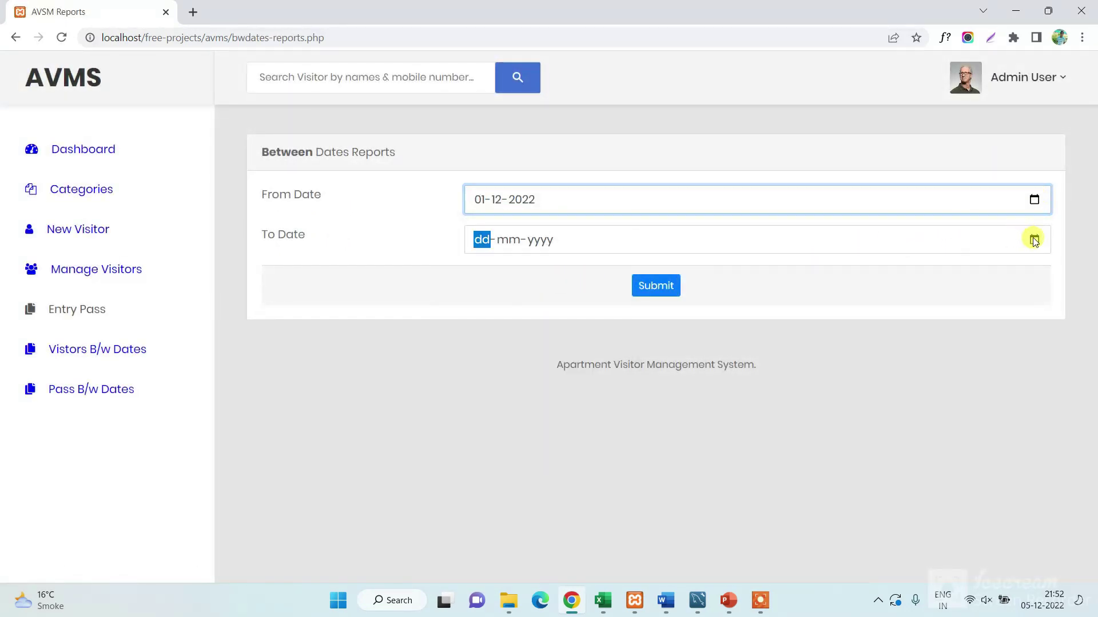
pyautogui.click(503, 337)
pyautogui.click(670, 285)
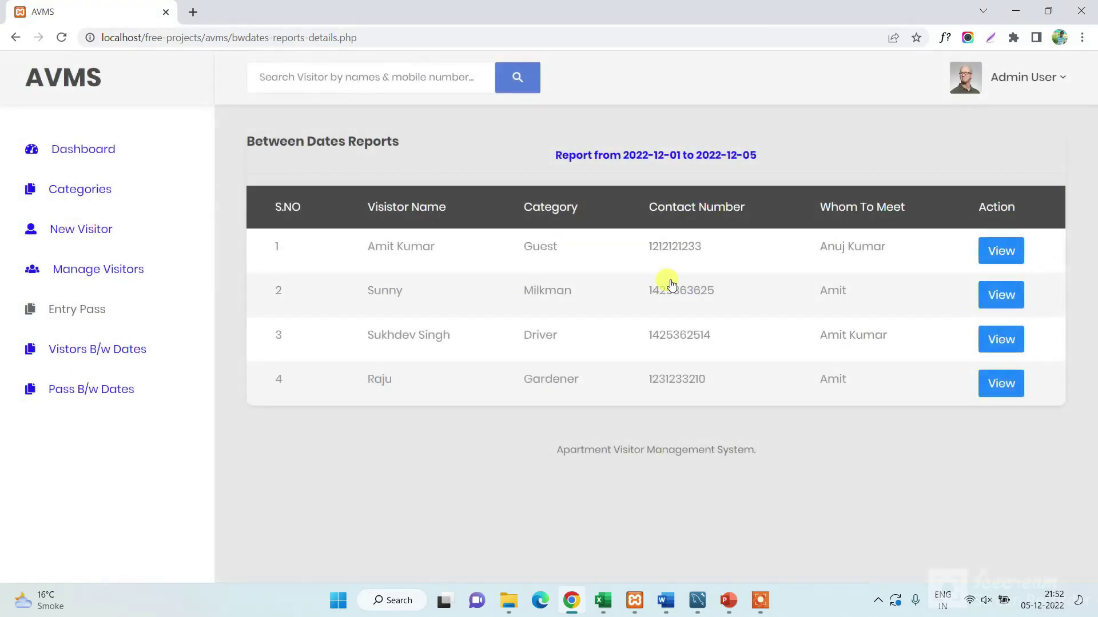
pyautogui.click(981, 381)
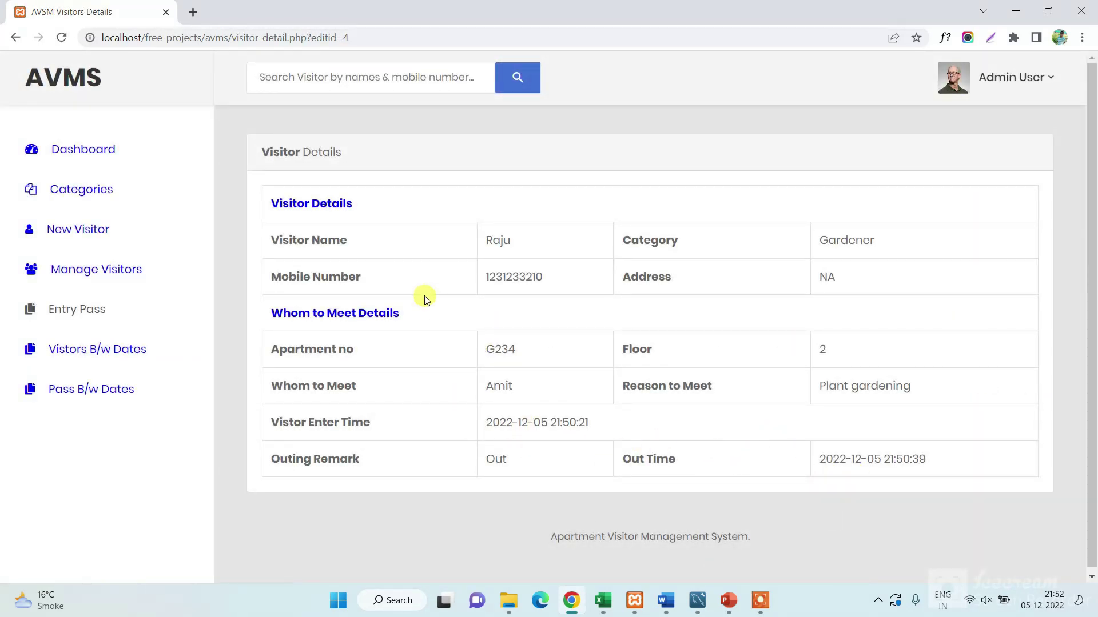
pyautogui.moveTo(319, 204); pyautogui.dragTo(928, 464)
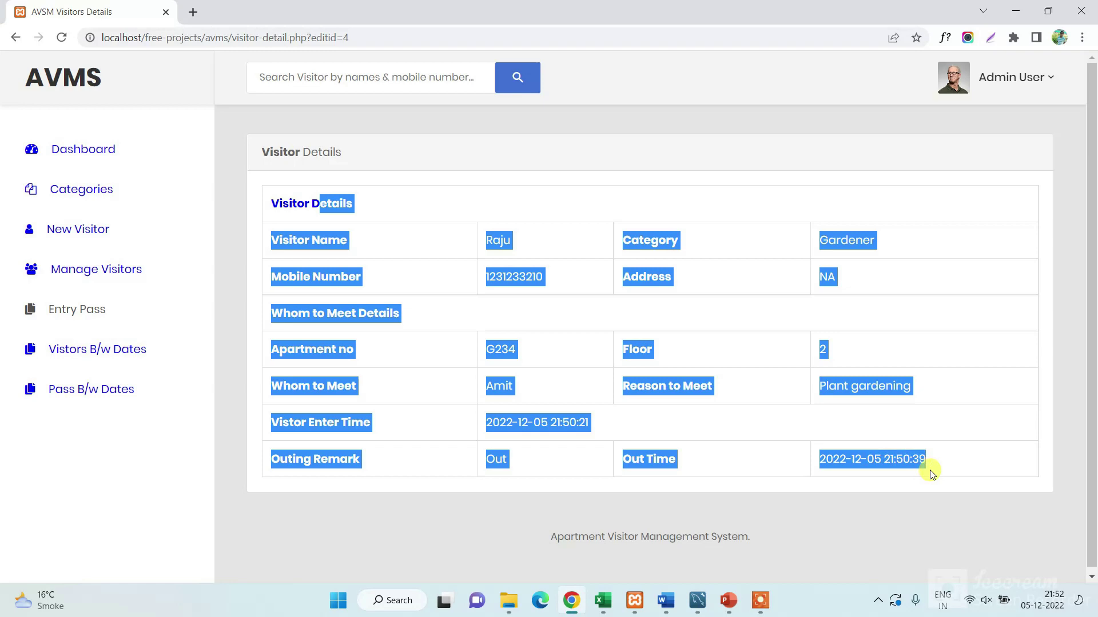
# Generate the entry pass report for the dates 01-12-2022 to 05-12-2022
pyautogui.click(86, 389)
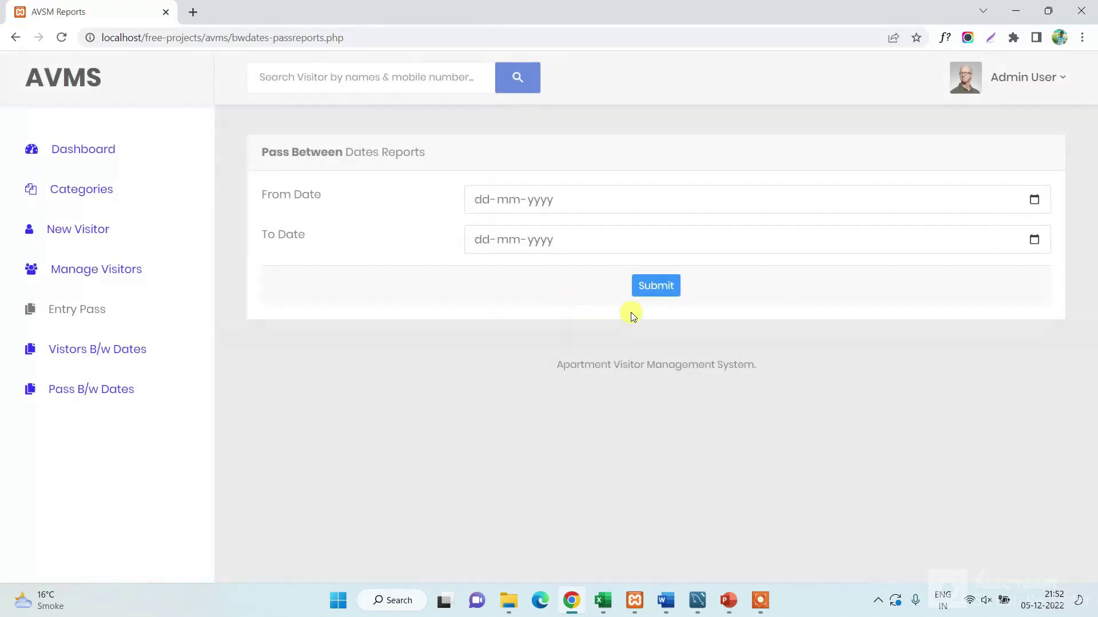
pyautogui.click(1035, 200)
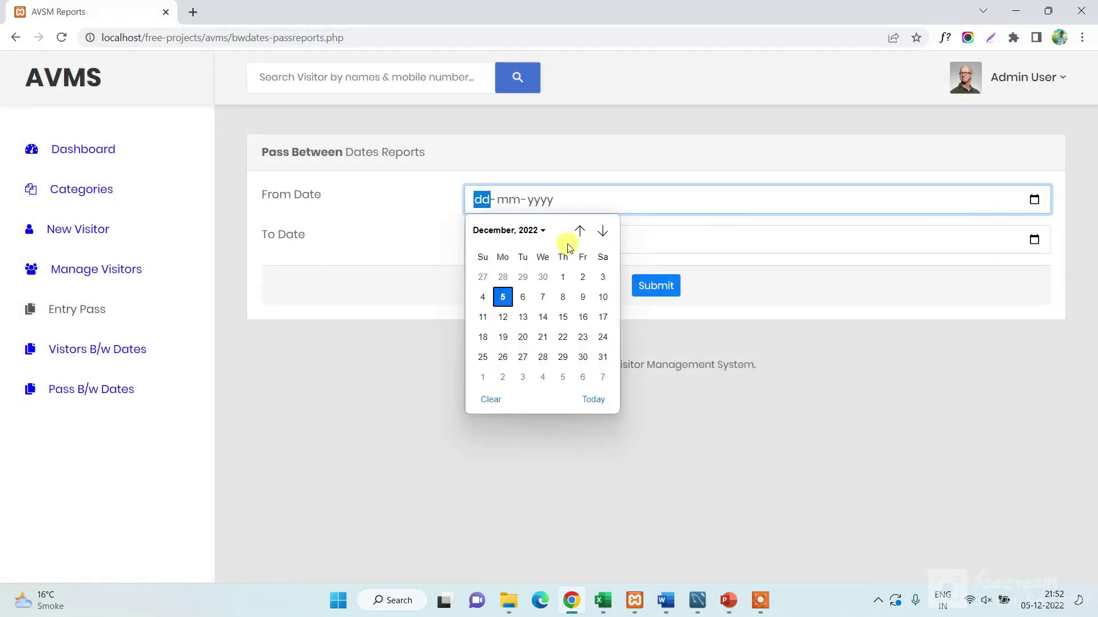
pyautogui.click(563, 276)
pyautogui.click(1032, 239)
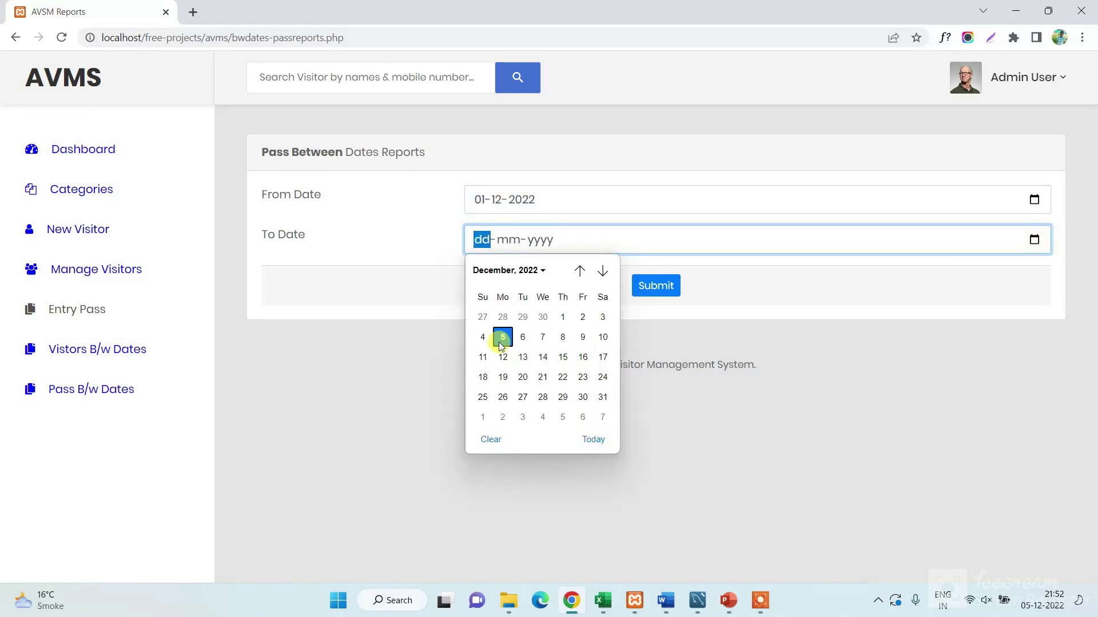
pyautogui.click(501, 343)
pyautogui.click(644, 285)
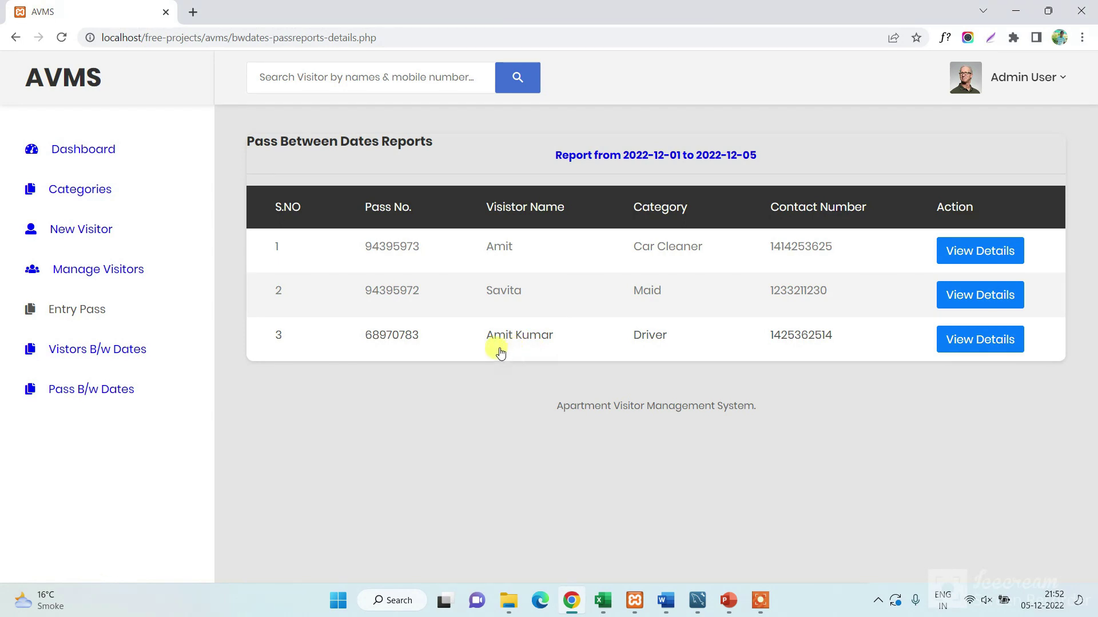
# Review the Driver pass's full details from the pass report and return to the dashboard
pyautogui.click(964, 341)
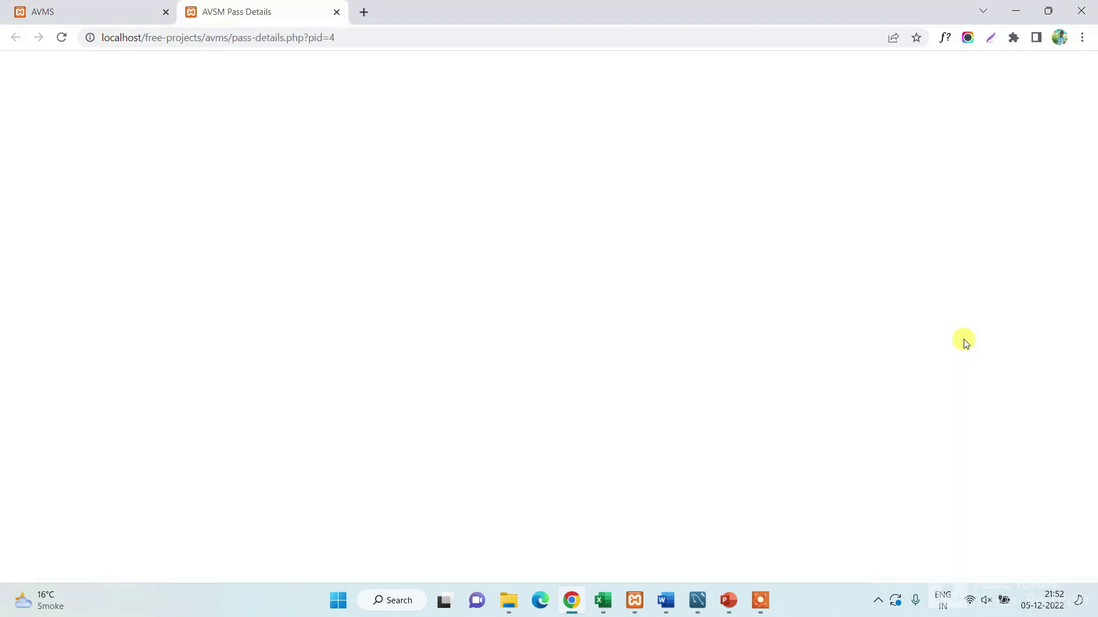
pyautogui.moveTo(286, 151); pyautogui.dragTo(799, 516)
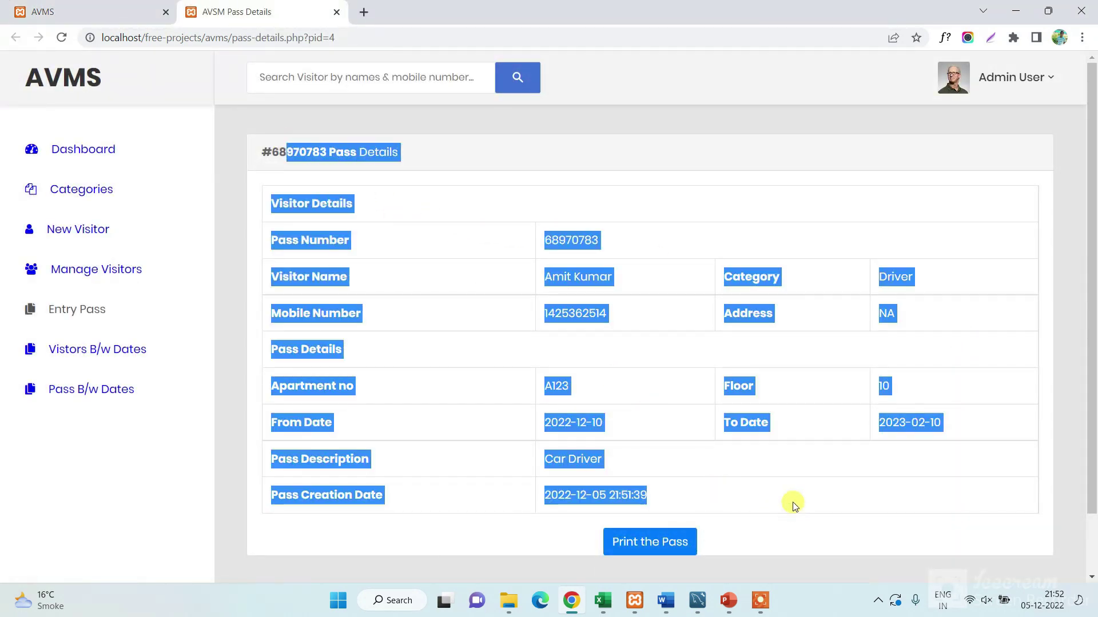
pyautogui.click(117, 12)
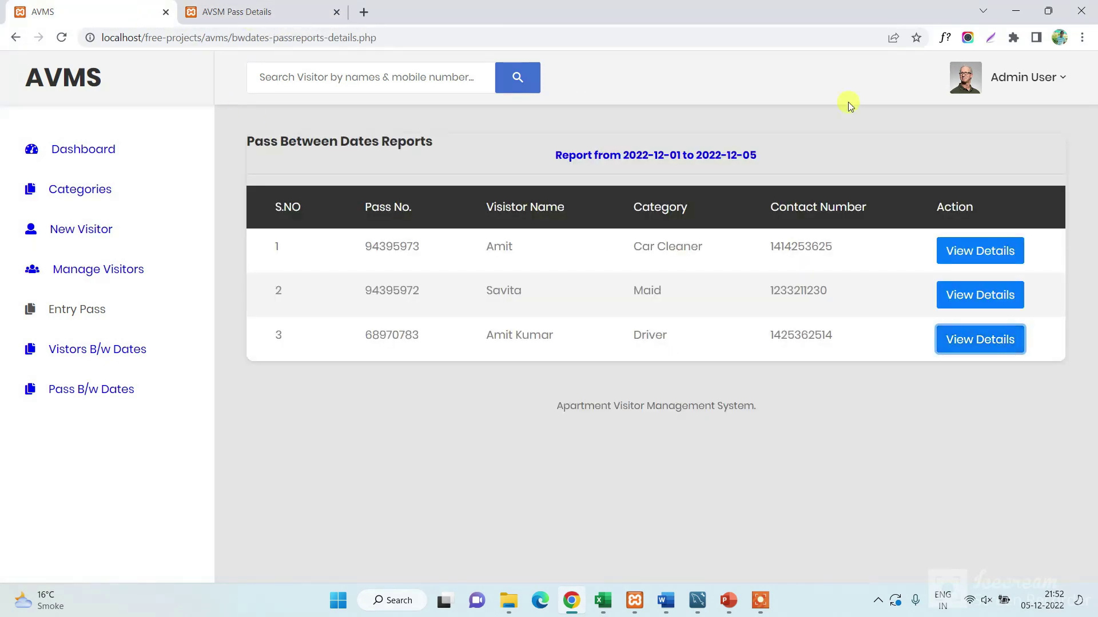
pyautogui.click(126, 152)
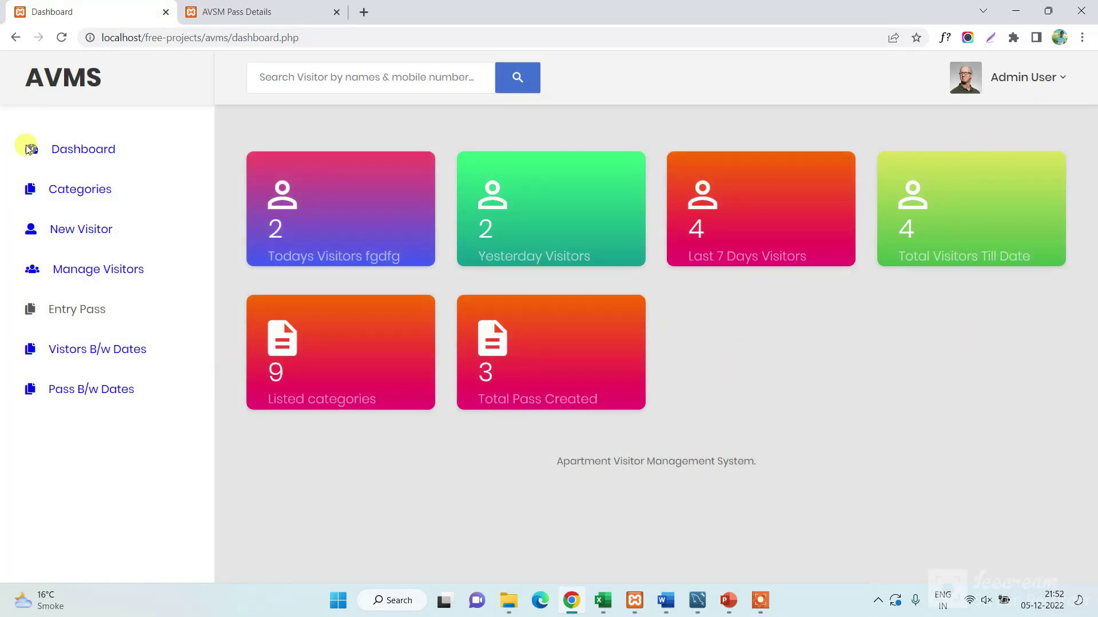
# Shorten the admin name to Admin in the admin profile and save the update
pyautogui.click(961, 84)
pyautogui.click(915, 213)
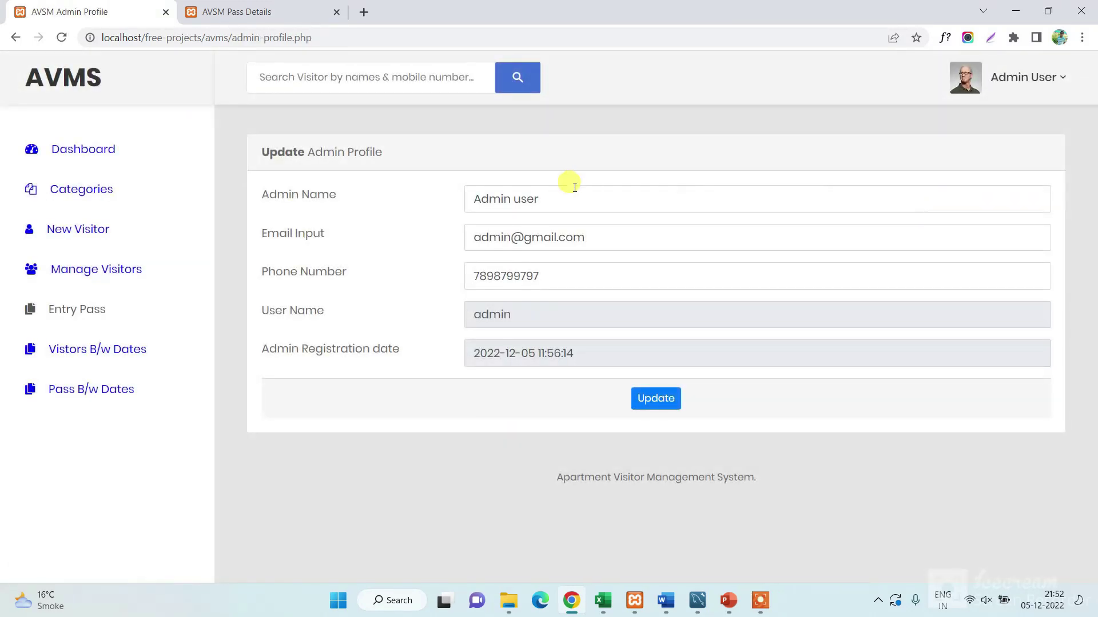
pyautogui.moveTo(546, 200); pyautogui.dragTo(512, 204)
pyautogui.press('BackSpace')
pyautogui.click(655, 400)
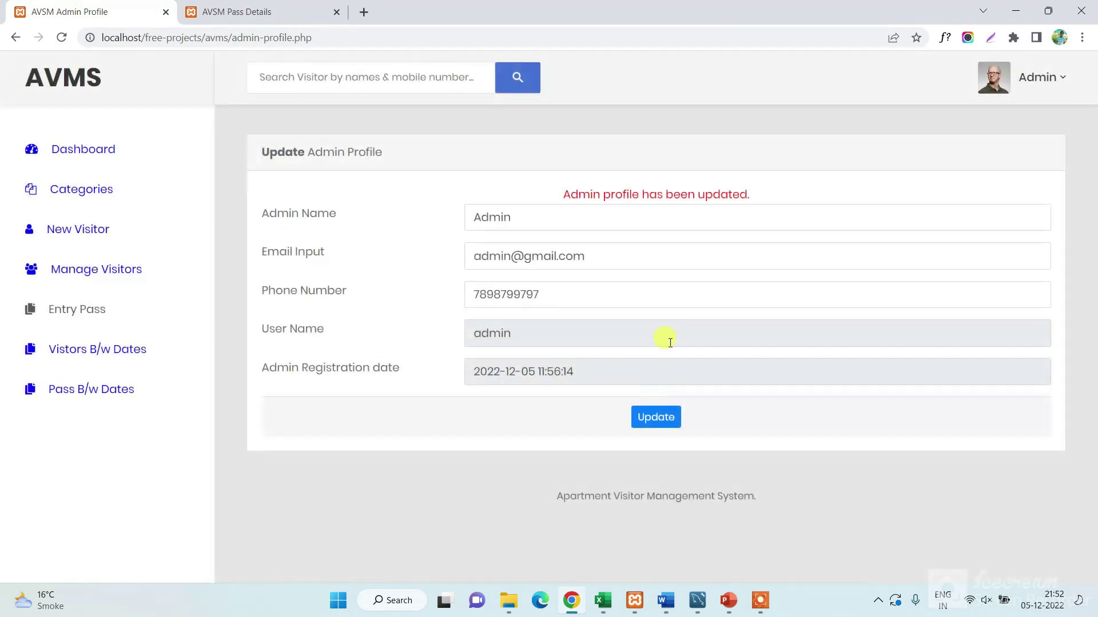
pyautogui.moveTo(763, 195); pyautogui.dragTo(617, 177)
# Open the admin password change form and look over its current, new and confirm password fields
pyautogui.click(1050, 90)
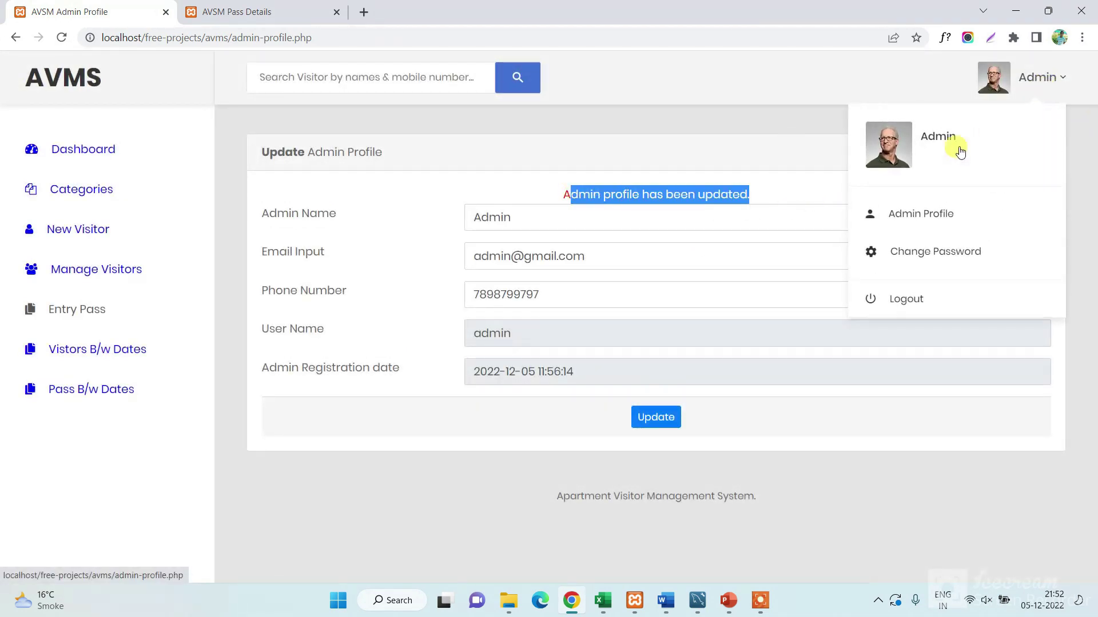
pyautogui.click(956, 252)
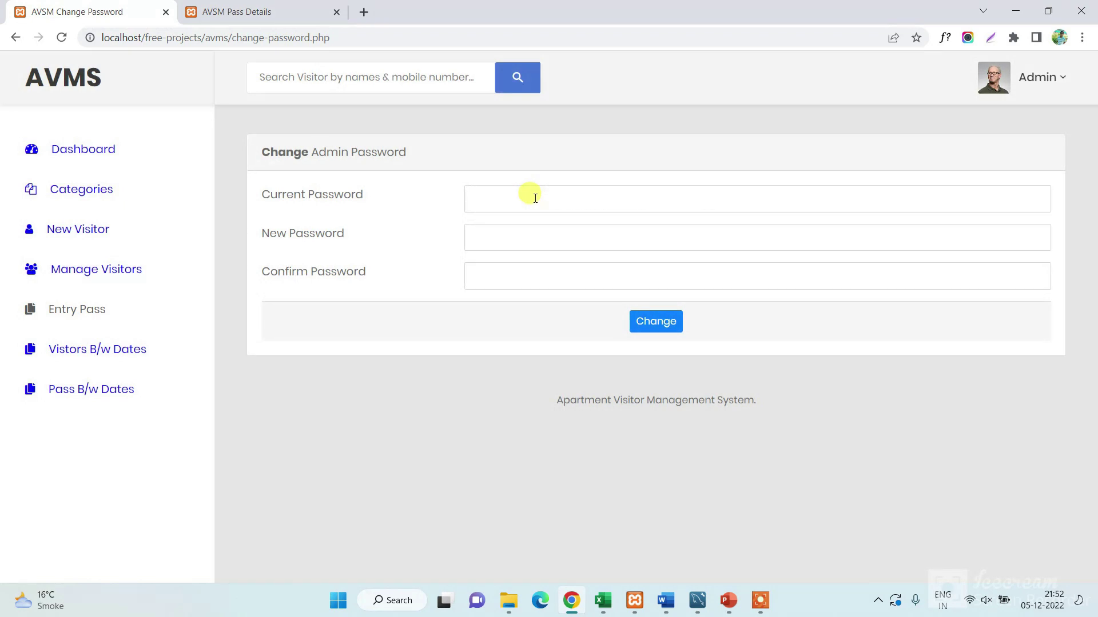
pyautogui.click(527, 197)
pyautogui.click(503, 237)
pyautogui.click(566, 277)
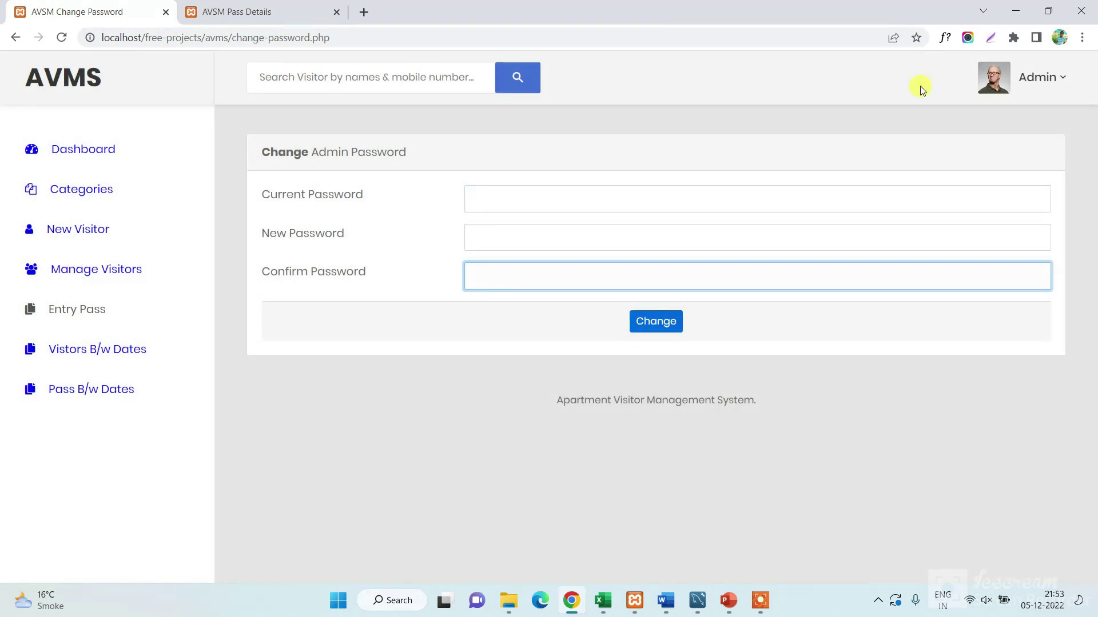
# Log out of the admin account
pyautogui.click(1042, 84)
pyautogui.click(900, 297)
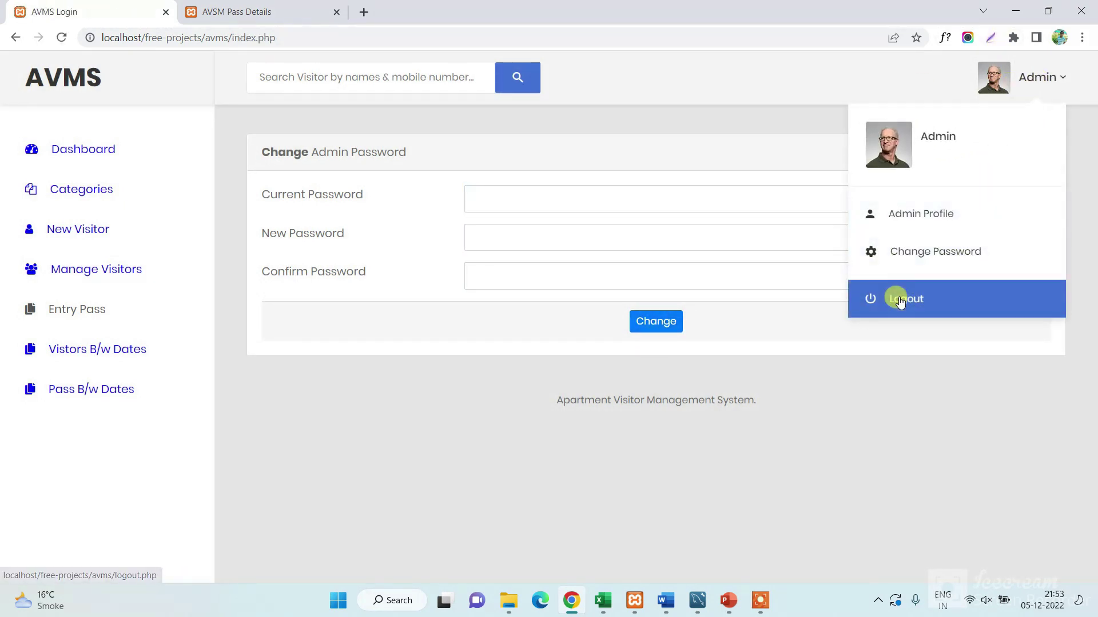